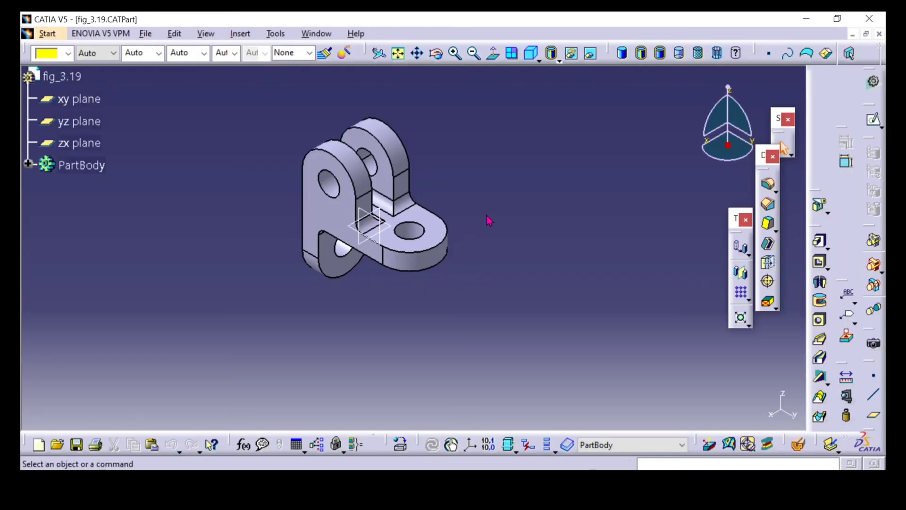
- Orbit the bracket to view it from two angles, then select PartBody in the tree
{"action": "middle_click_drag", "start_coordinate": [481, 200], "coordinate": [415, 283]}
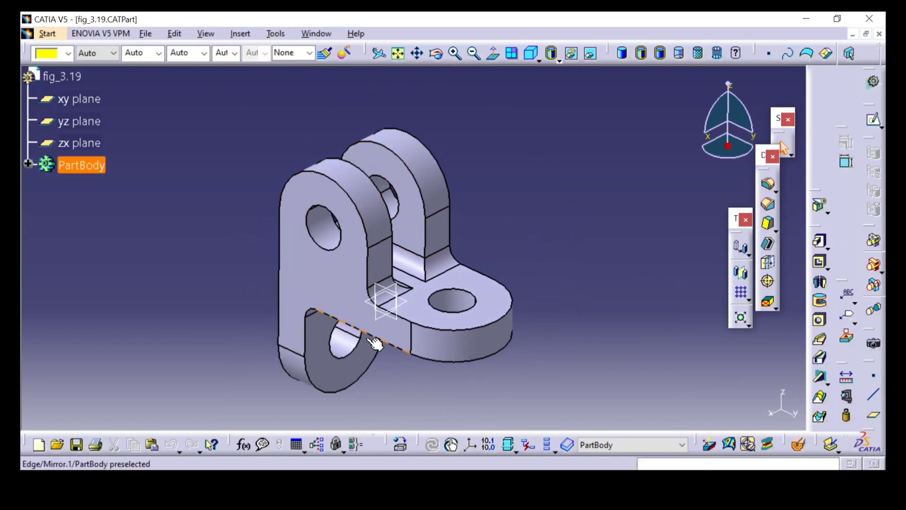
{"action": "middle_click_drag", "start_coordinate": [546, 251], "coordinate": [441, 202]}
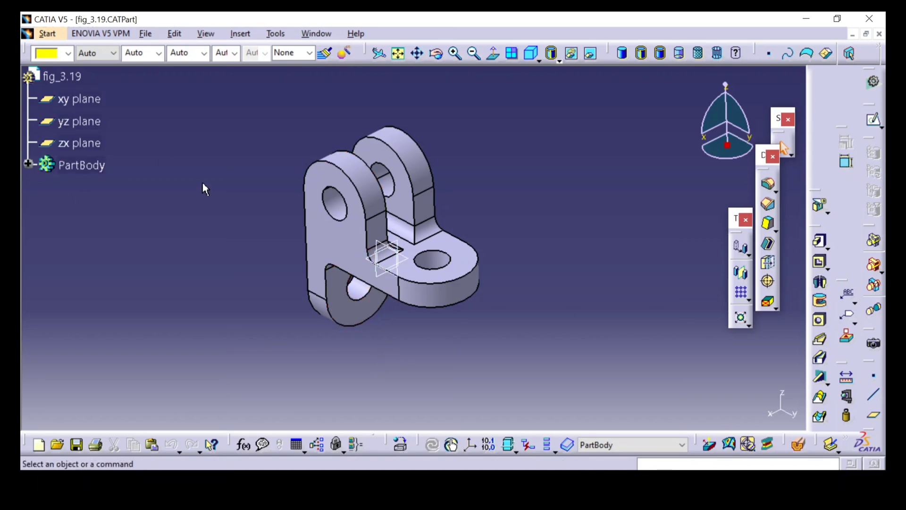
{"action": "left_click", "coordinate": [84, 166]}
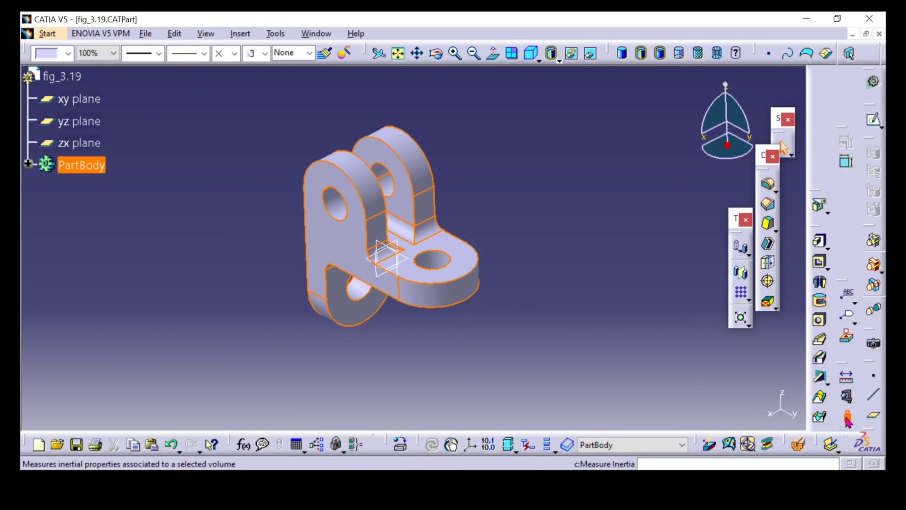
- Measure PartBody's inertia (mass 0.079 kg), keeping InertiaVolume.1 with a centre-of-gravity point
{"action": "left_click", "coordinate": [849, 417]}
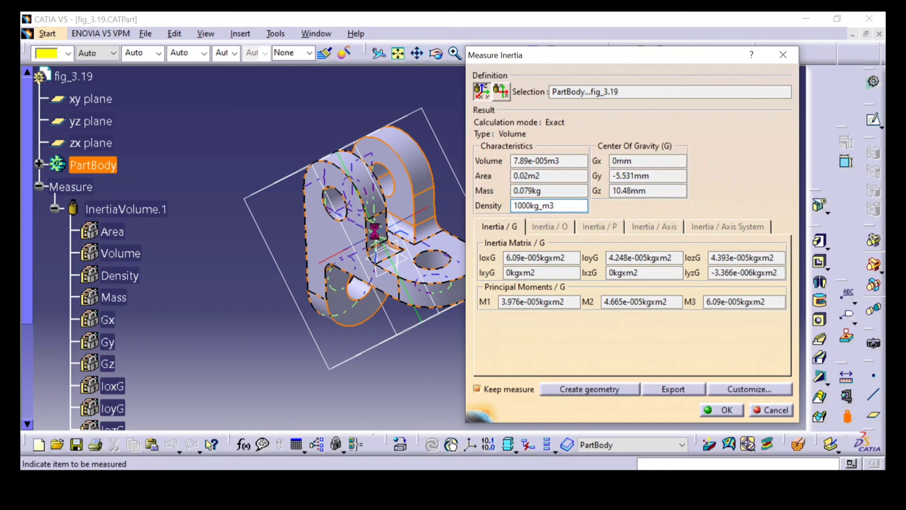
{"action": "left_click", "coordinate": [581, 390]}
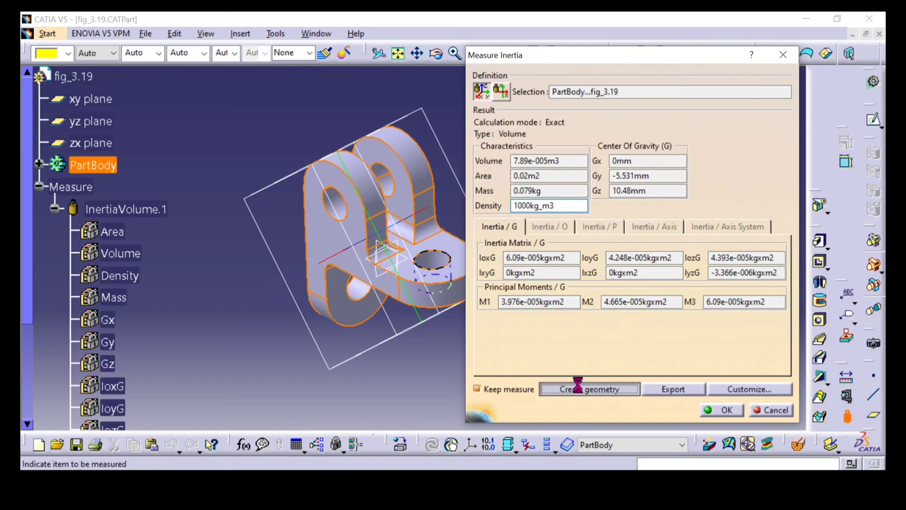
{"action": "left_click", "coordinate": [649, 380]}
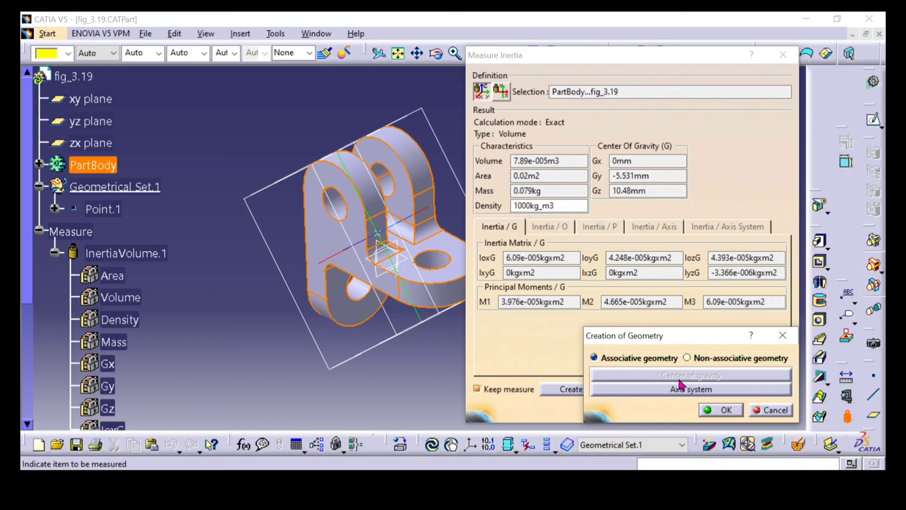
{"action": "left_click", "coordinate": [706, 410]}
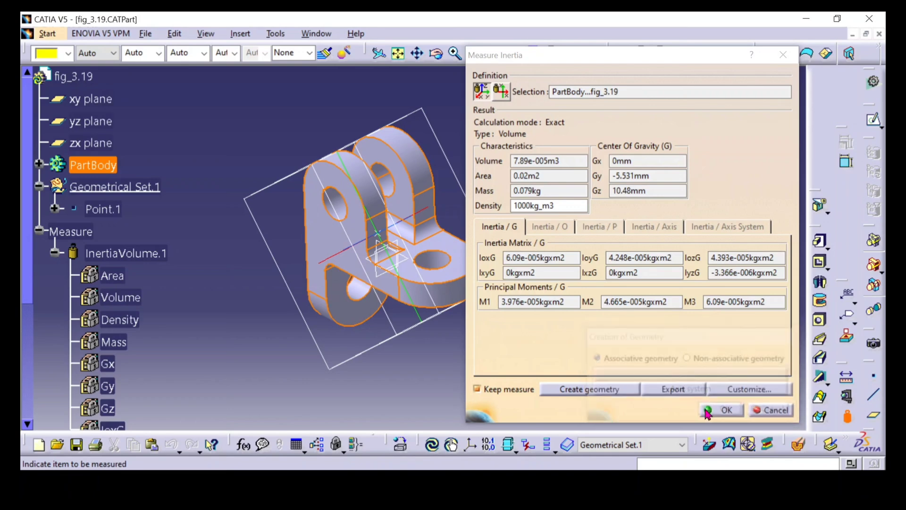
{"action": "left_click", "coordinate": [721, 411]}
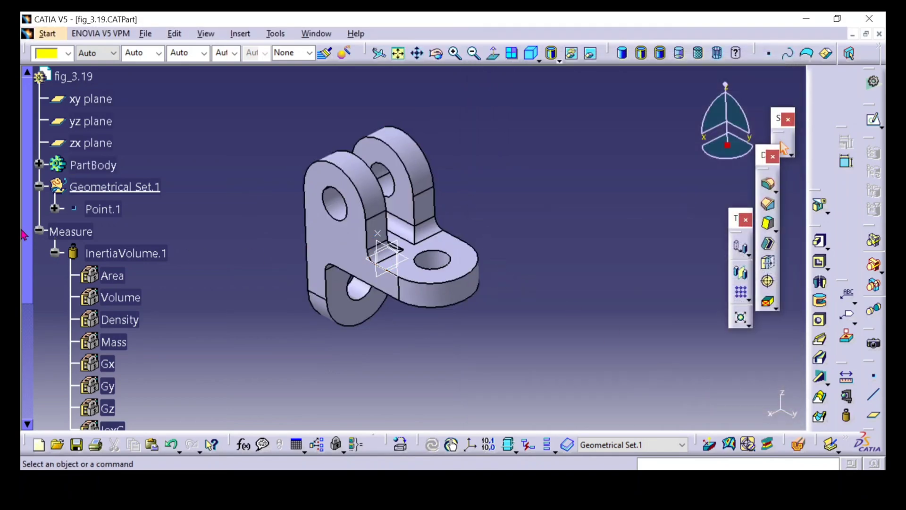
- Collapse the Measure branch and hide the xy, yz and zx reference planes
{"action": "left_click", "coordinate": [39, 231]}
{"action": "middle_click_drag", "start_coordinate": [368, 265], "coordinate": [431, 211]}
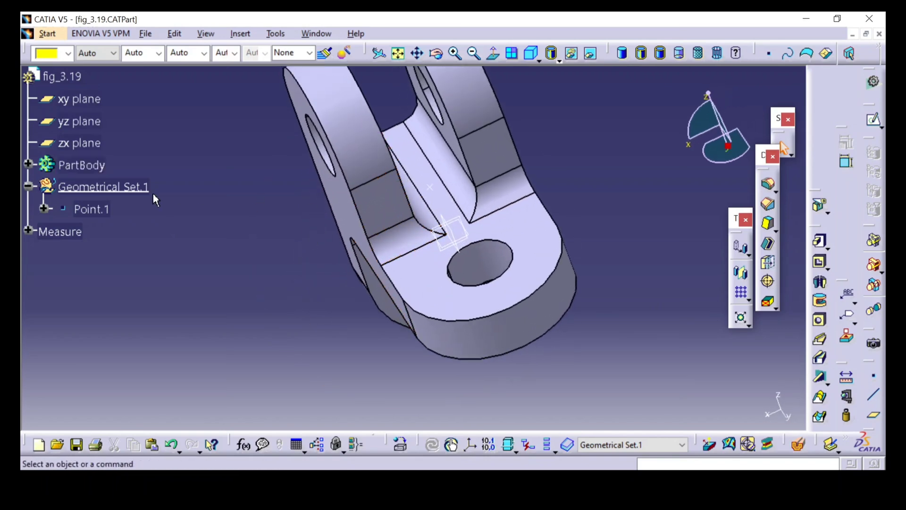
{"action": "scroll", "coordinate": [111, 199], "scroll_direction": "up", "scroll_amount": 1}
{"action": "left_click", "coordinate": [93, 180]}
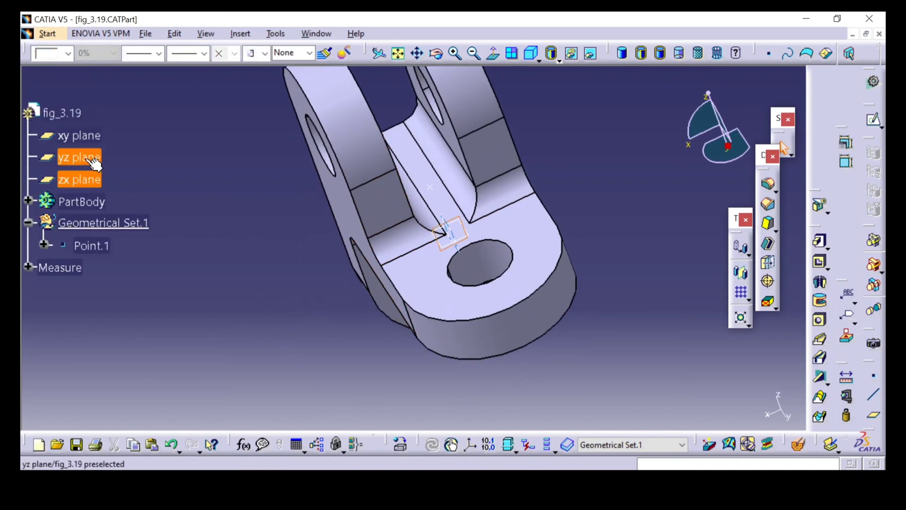
{"action": "left_click", "coordinate": [96, 161], "text": "ctrl"}
{"action": "right_click", "coordinate": [95, 142]}
{"action": "left_click", "coordinate": [121, 180]}
- Orbit back toward an isometric view and start a new line
{"action": "mouse_move", "coordinate": [232, 249]}
{"action": "middle_mouse_down"}
{"action": "mouse_move", "coordinate": [258, 264]}
{"action": "mouse_move", "coordinate": [238, 255]}
{"action": "middle_mouse_up"}
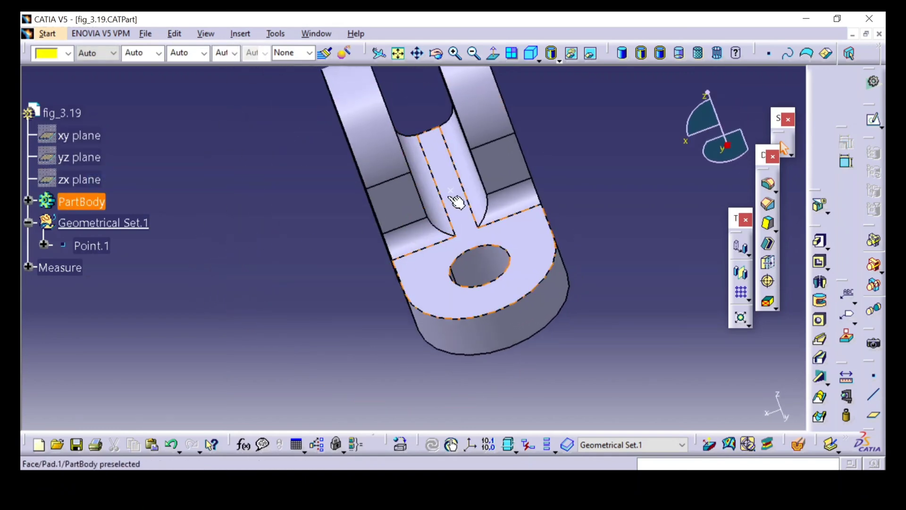
{"action": "middle_click_drag", "start_coordinate": [307, 304], "coordinate": [407, 201]}
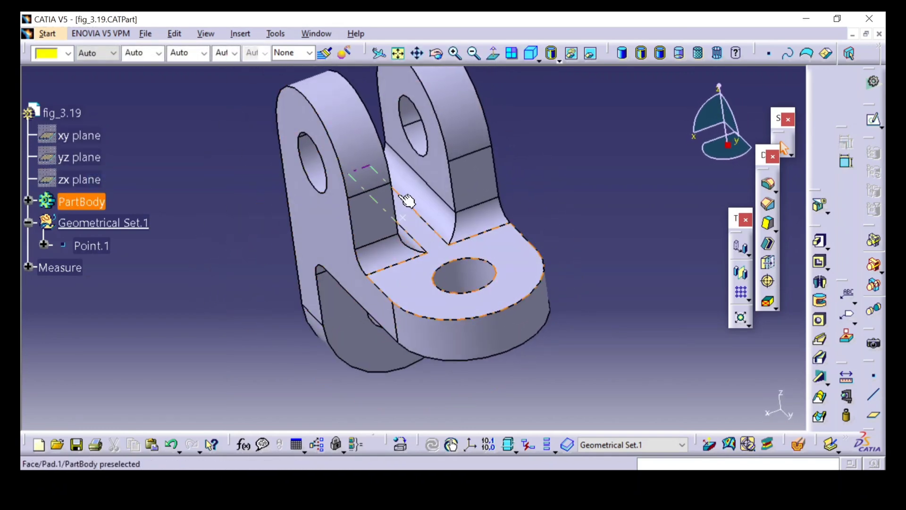
{"action": "left_click", "coordinate": [874, 395]}
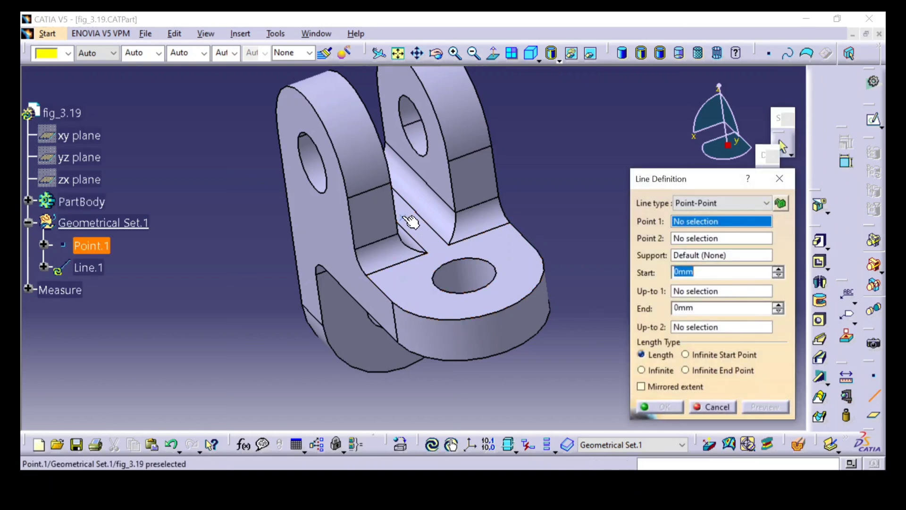
- Define a Point-Direction line through Point.1 with direction set to Z Component
{"action": "left_click", "coordinate": [410, 219]}
{"action": "left_click", "coordinate": [718, 208]}
{"action": "left_click", "coordinate": [714, 224]}
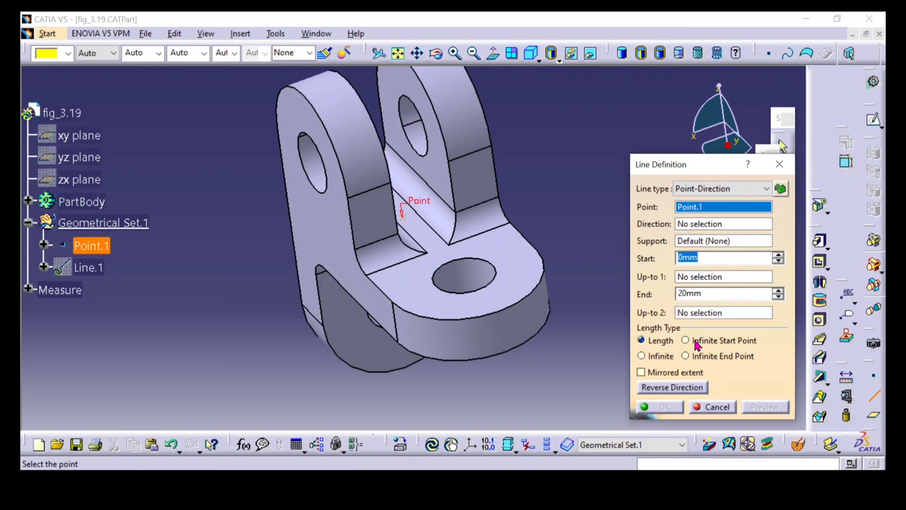
{"action": "left_click", "coordinate": [702, 223]}
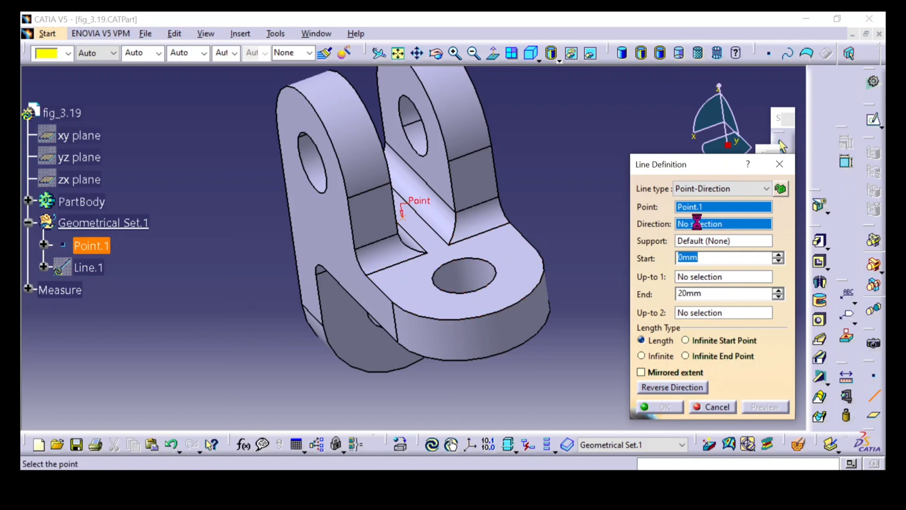
{"action": "right_click", "coordinate": [702, 224]}
{"action": "left_click", "coordinate": [730, 322]}
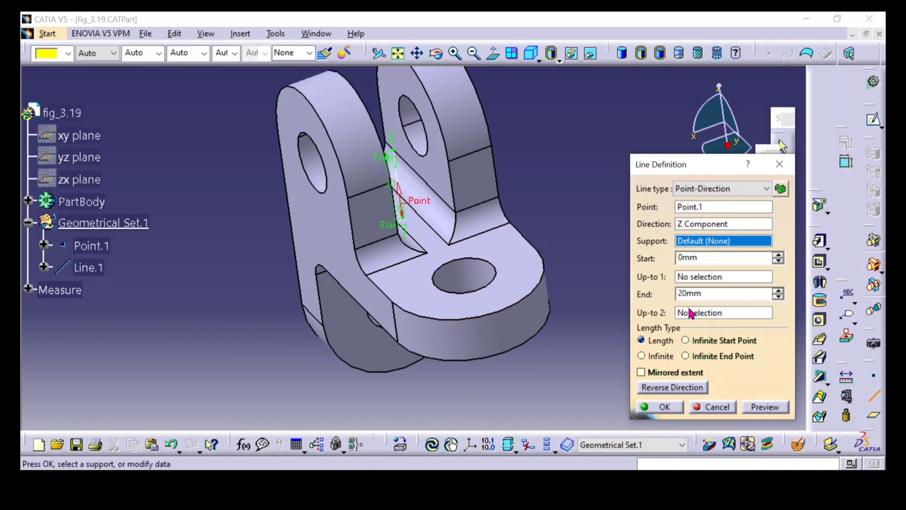
- Stretch the line from −67mm to 75mm through the bracket and create Line.1
{"action": "middle_click_drag", "start_coordinate": [532, 250], "coordinate": [515, 296], "text": "ctrl"}
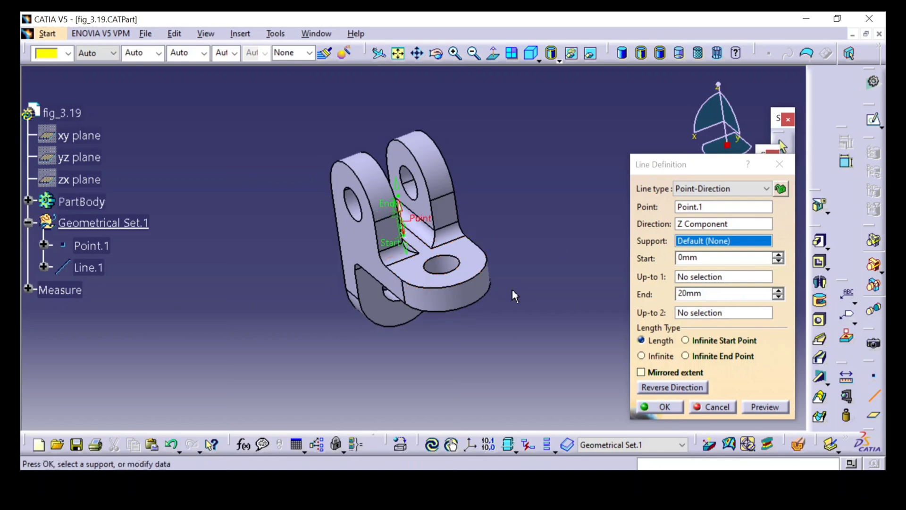
{"action": "middle_click_drag", "start_coordinate": [419, 307], "coordinate": [354, 293]}
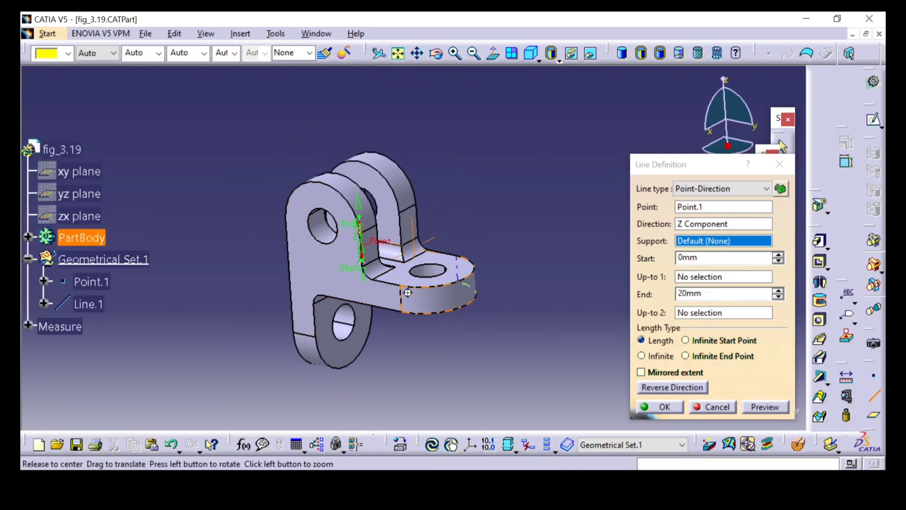
{"action": "middle_click_drag", "start_coordinate": [414, 298], "coordinate": [439, 294]}
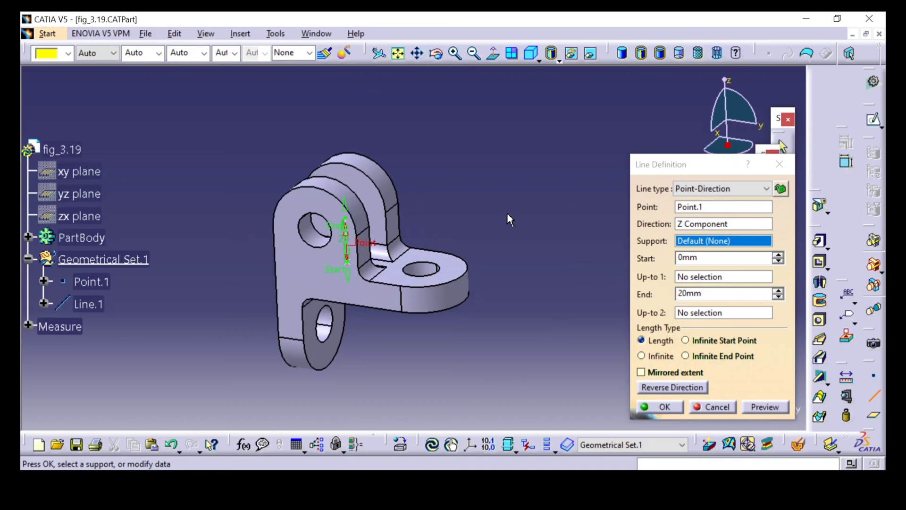
{"action": "middle_click_drag", "start_coordinate": [513, 217], "coordinate": [505, 173]}
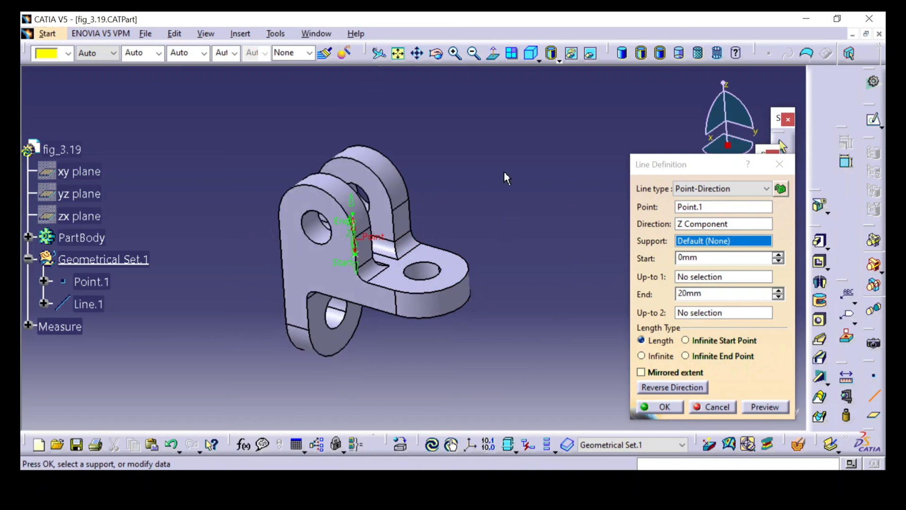
{"action": "left_click", "coordinate": [531, 54]}
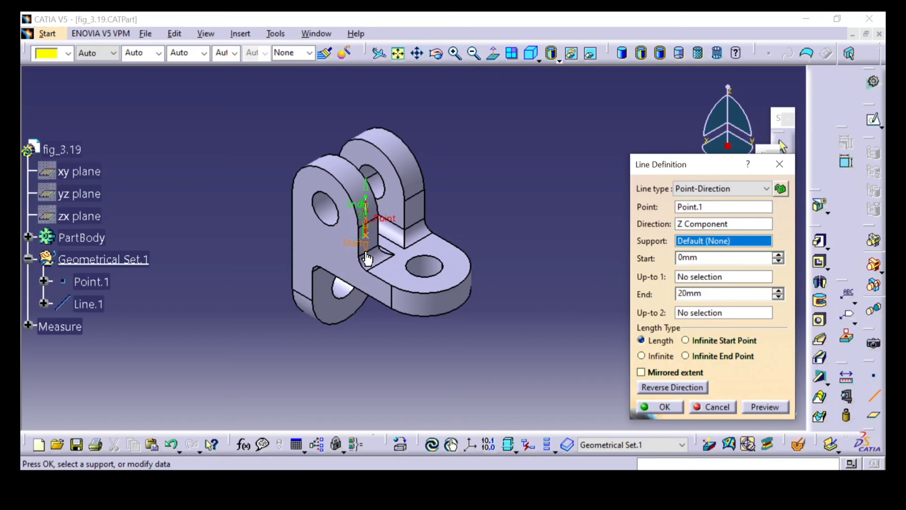
{"action": "left_click_drag", "start_coordinate": [369, 257], "coordinate": [351, 380]}
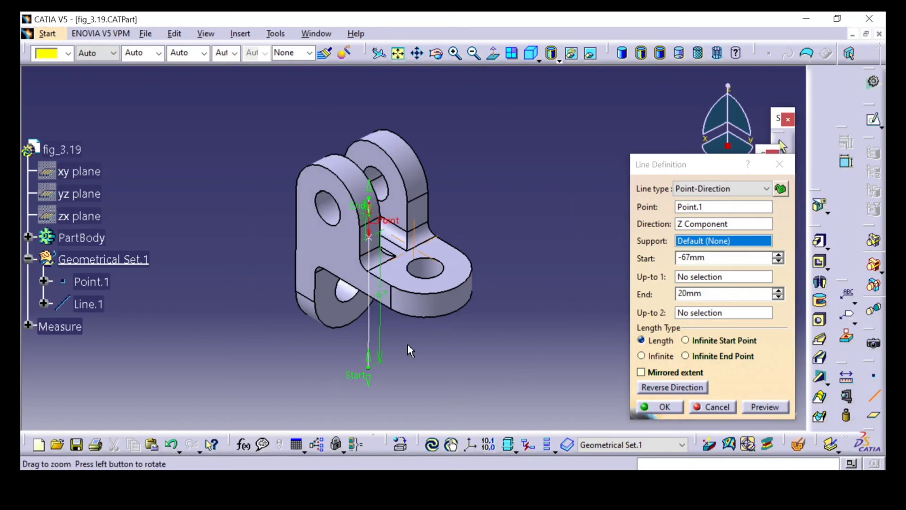
{"action": "left_click_drag", "start_coordinate": [368, 184], "coordinate": [429, 162]}
{"action": "middle_click_drag", "start_coordinate": [430, 162], "coordinate": [485, 243]}
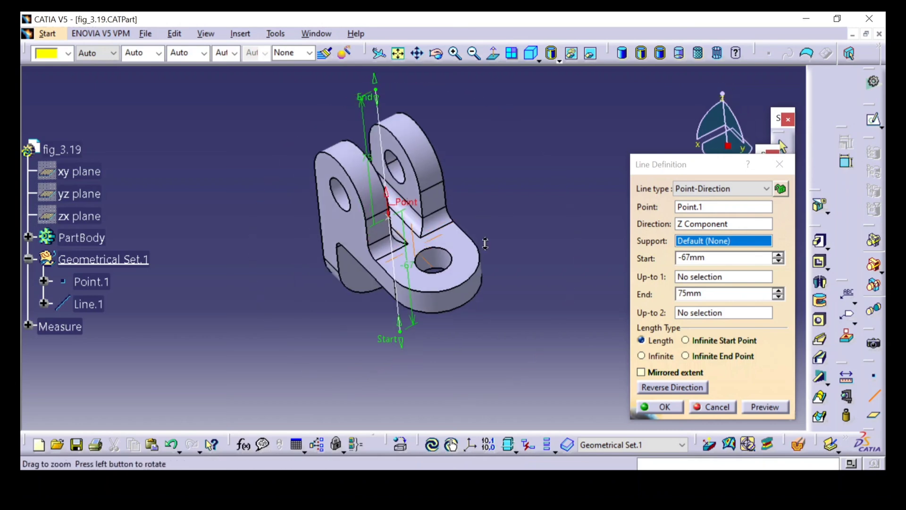
{"action": "left_click", "coordinate": [660, 406]}
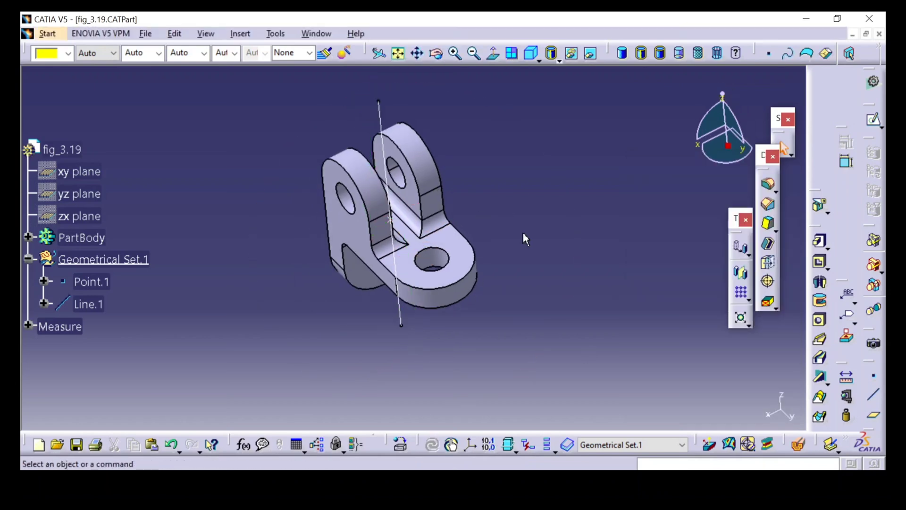
- Make Line.1 orange, 1 mm thick and dashed
{"action": "middle_click_drag", "start_coordinate": [526, 239], "coordinate": [513, 214]}
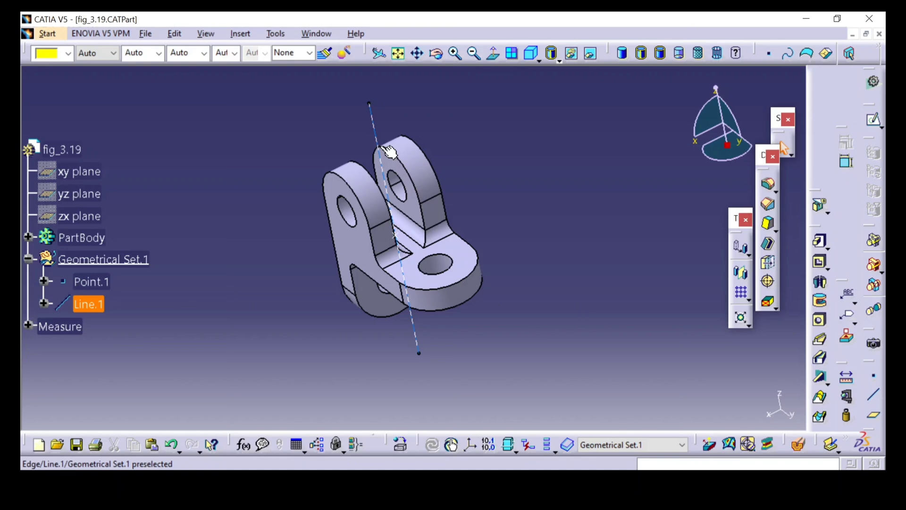
{"action": "left_click", "coordinate": [386, 189]}
{"action": "left_click", "coordinate": [68, 53]}
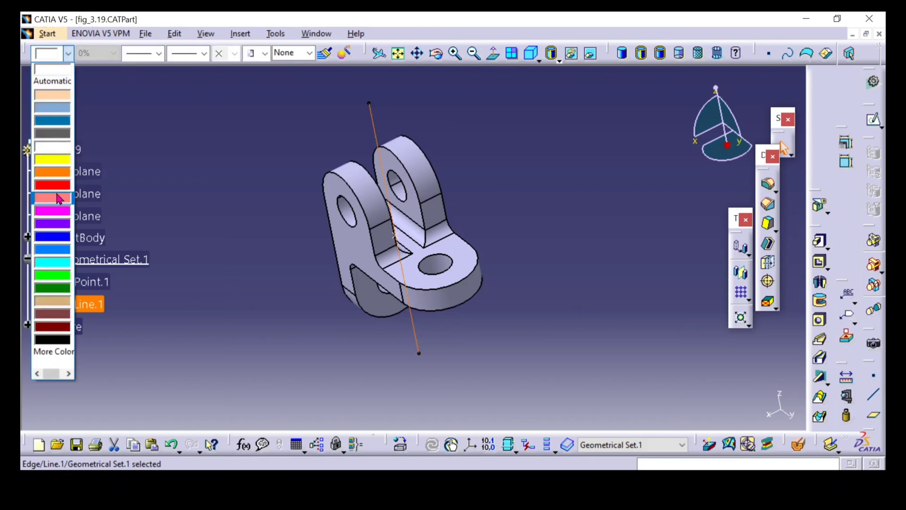
{"action": "left_click", "coordinate": [52, 172]}
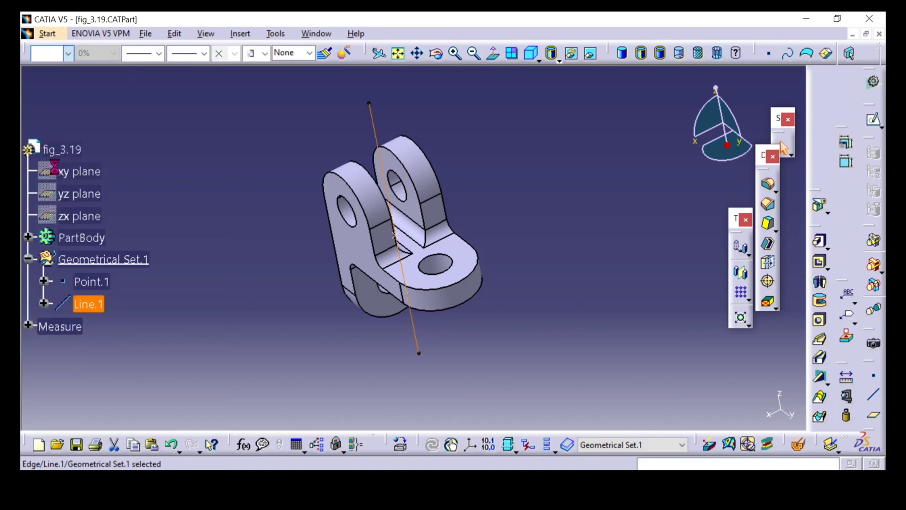
{"action": "left_click", "coordinate": [160, 53]}
{"action": "left_click", "coordinate": [151, 107]}
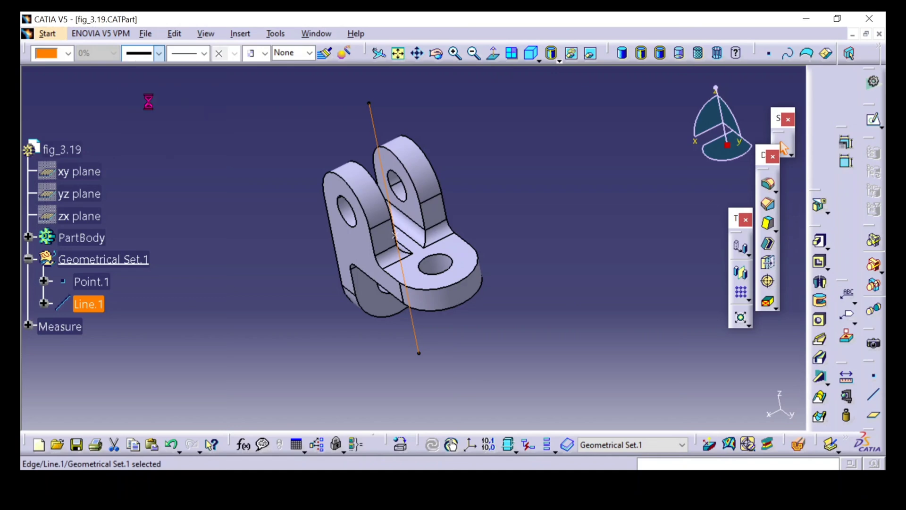
{"action": "left_click", "coordinate": [205, 57]}
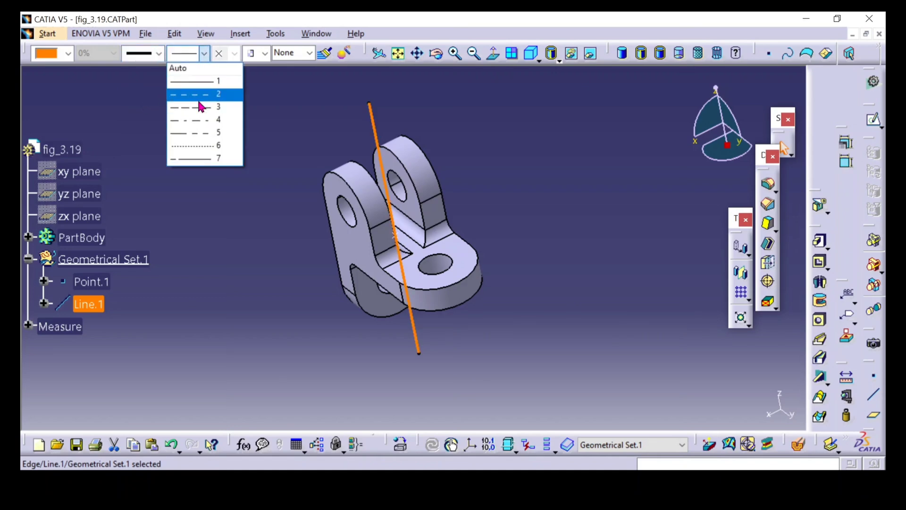
{"action": "left_click", "coordinate": [202, 101]}
- Deselect Line.1, reorient the view and call up Point.1's context menu
{"action": "left_click", "coordinate": [247, 178]}
{"action": "middle_click_drag", "start_coordinate": [247, 178], "coordinate": [275, 161]}
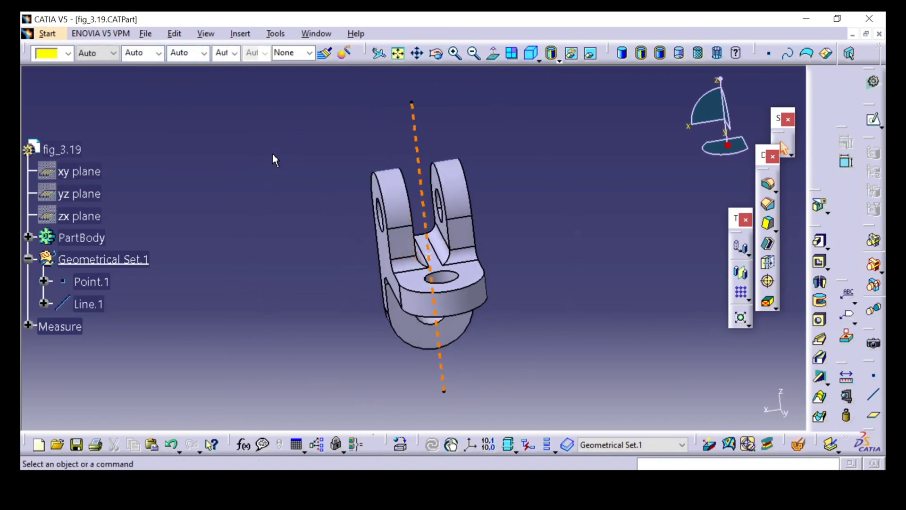
{"action": "right_click", "coordinate": [85, 282]}
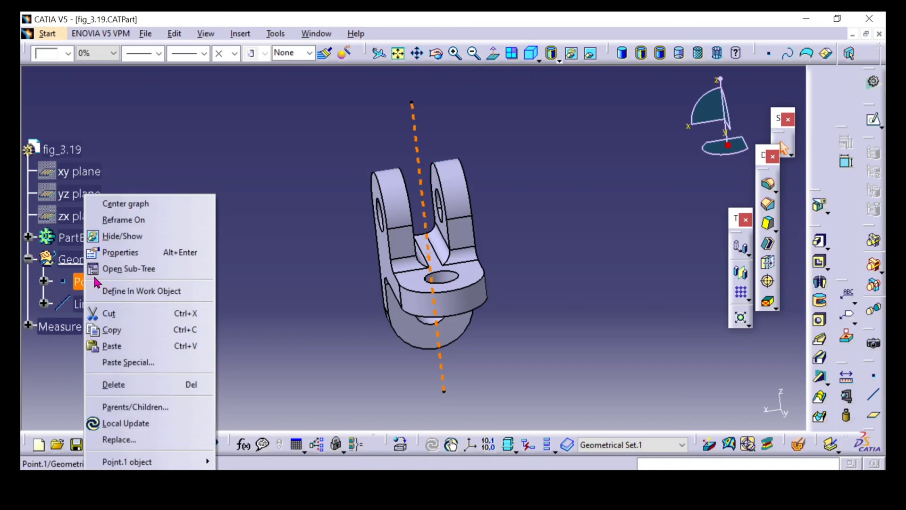
- Hide Point.1 and launch Draft Analysis, acknowledging the Materials view-mode warning
{"action": "left_click", "coordinate": [140, 238]}
{"action": "middle_click_drag", "start_coordinate": [300, 320], "coordinate": [527, 333]}
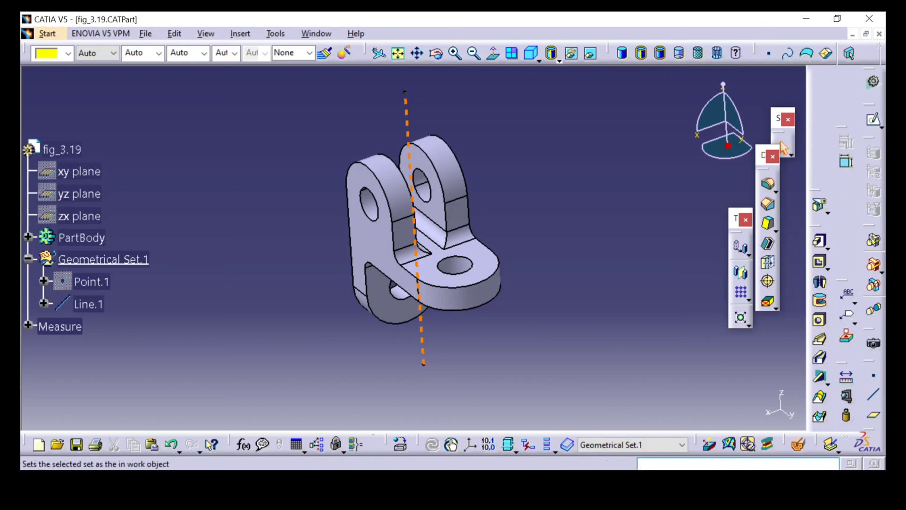
{"action": "left_click", "coordinate": [710, 449]}
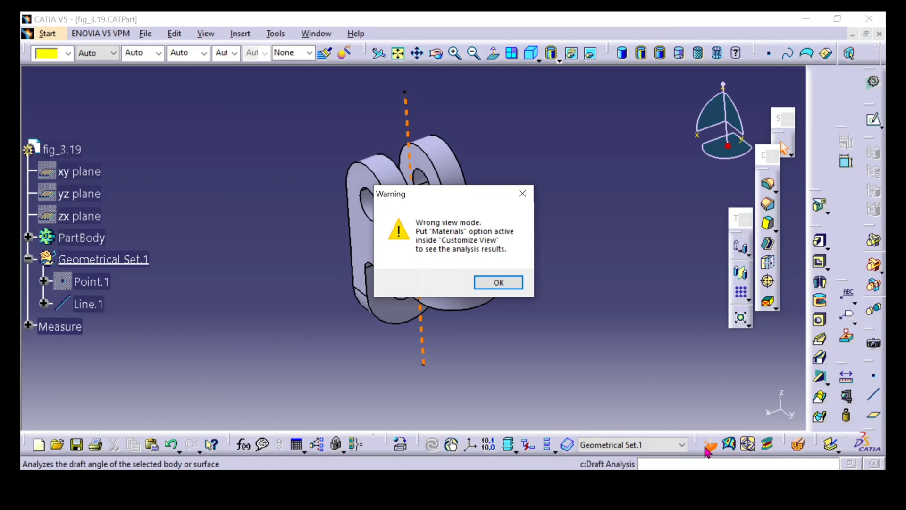
{"action": "left_click", "coordinate": [498, 283]}
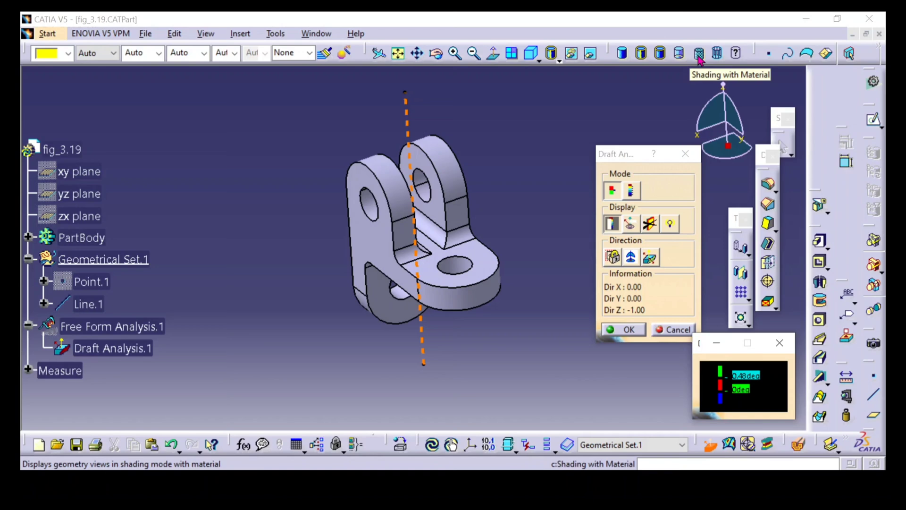
- Switch to Shading with Material view and drop the compass onto the bracket face
{"action": "left_click", "coordinate": [699, 53]}
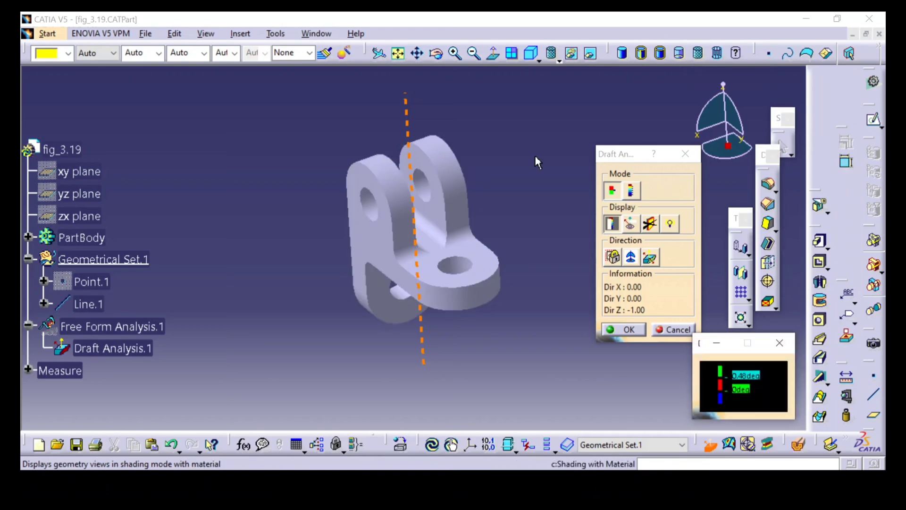
{"action": "middle_click_drag", "start_coordinate": [471, 196], "coordinate": [493, 226]}
{"action": "left_click_drag", "start_coordinate": [729, 145], "coordinate": [430, 220]}
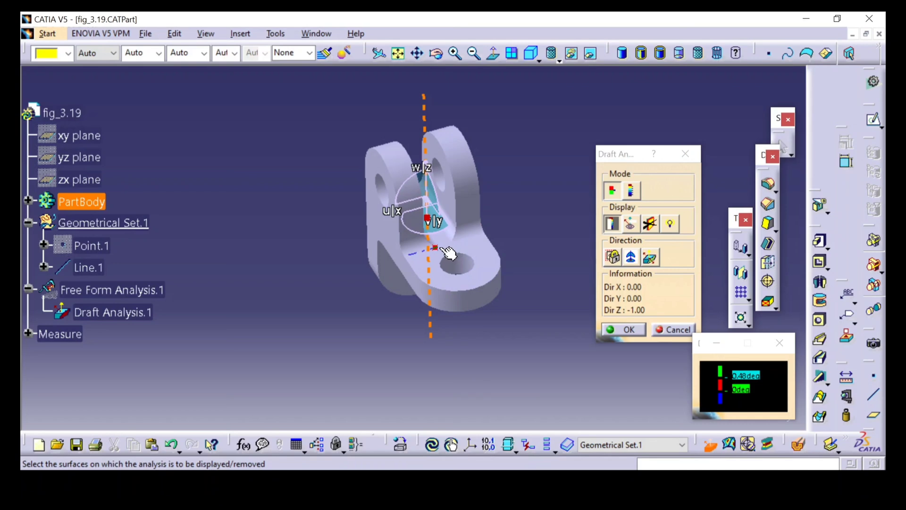
- Apply the draft analysis along Z −1.00 and inspect the green/blue map with its 0.48deg/0deg scale
{"action": "left_click", "coordinate": [452, 252]}
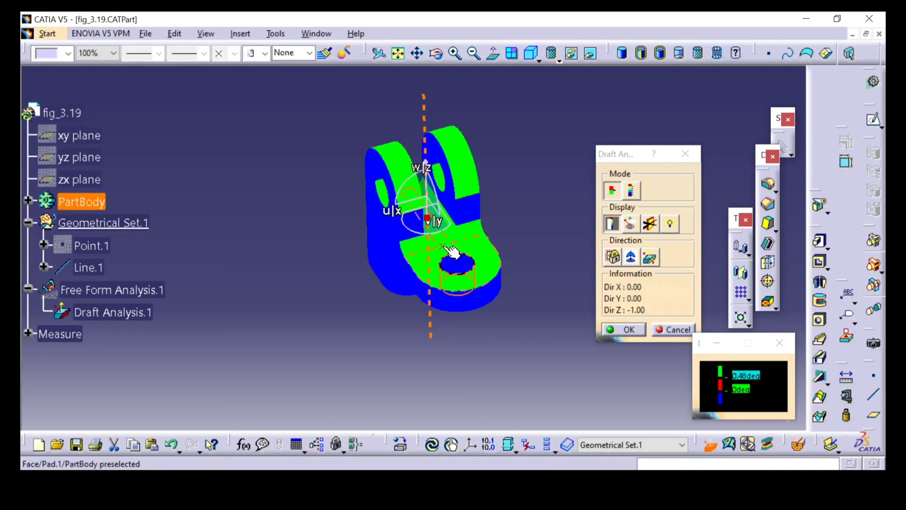
{"action": "middle_click_drag", "start_coordinate": [538, 279], "coordinate": [331, 326]}
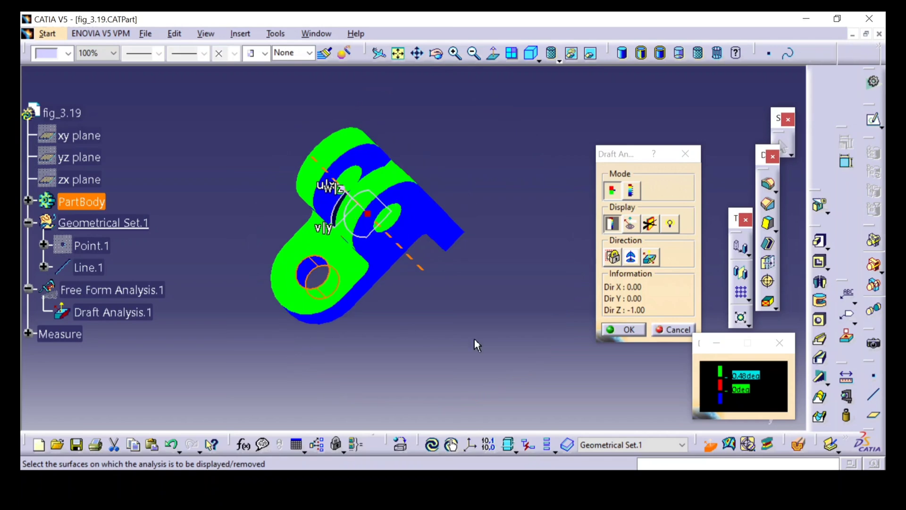
{"action": "left_click", "coordinate": [707, 340]}
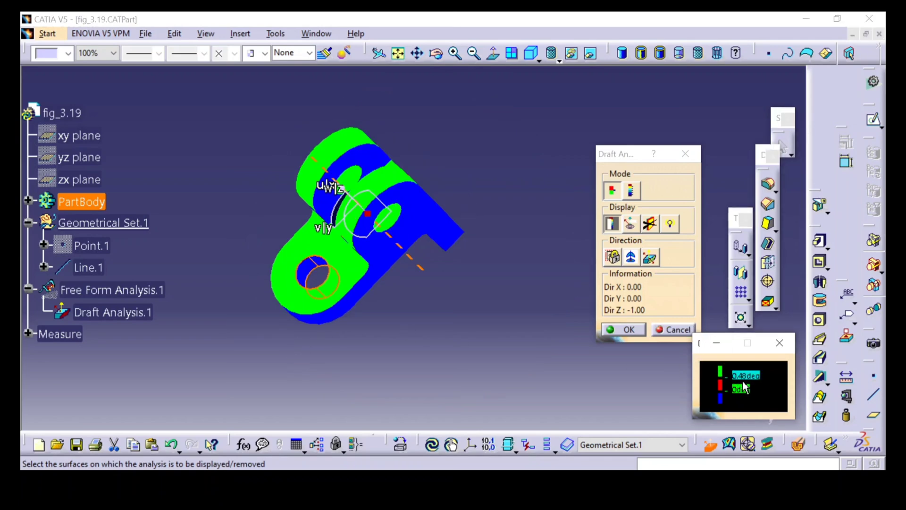
{"action": "middle_click_drag", "start_coordinate": [569, 360], "coordinate": [415, 211]}
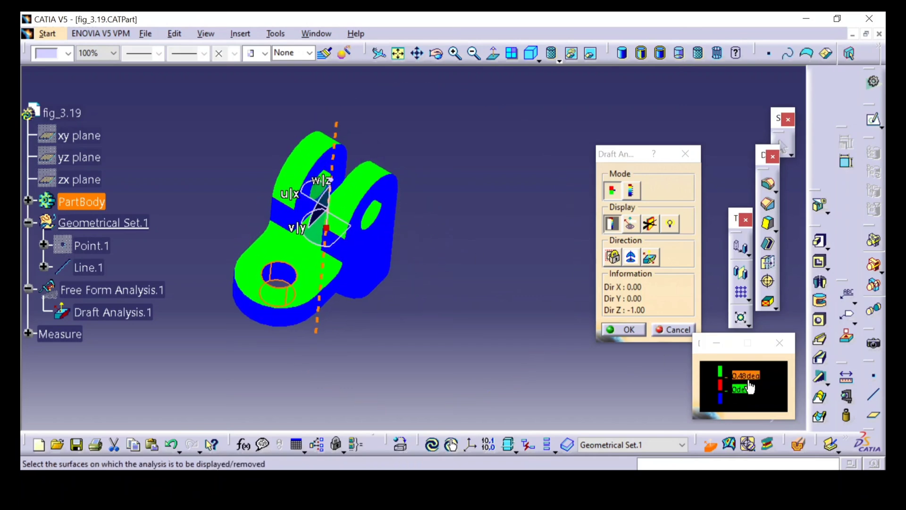
{"action": "middle_click_drag", "start_coordinate": [463, 336], "coordinate": [474, 244]}
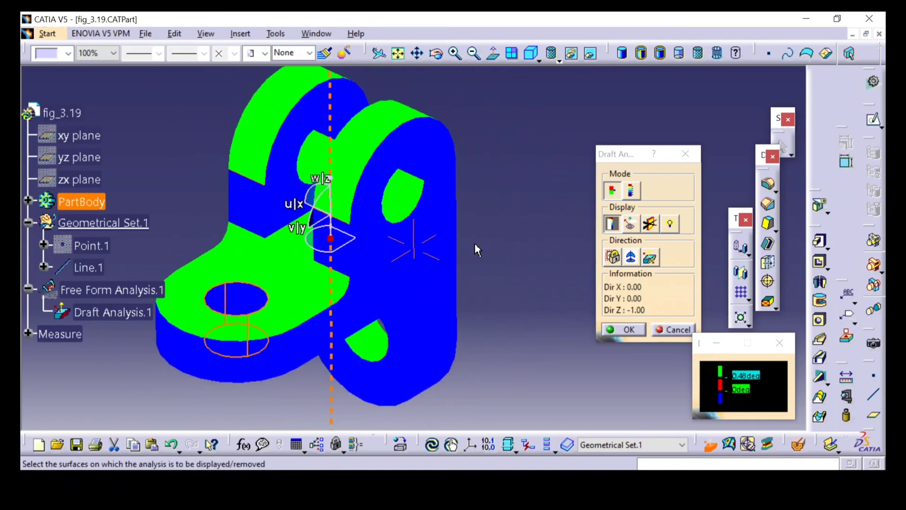
- Change the colour scale's lower limit from 0deg to -0.01deg, turning vertical faces red
{"action": "double_click", "coordinate": [738, 391]}
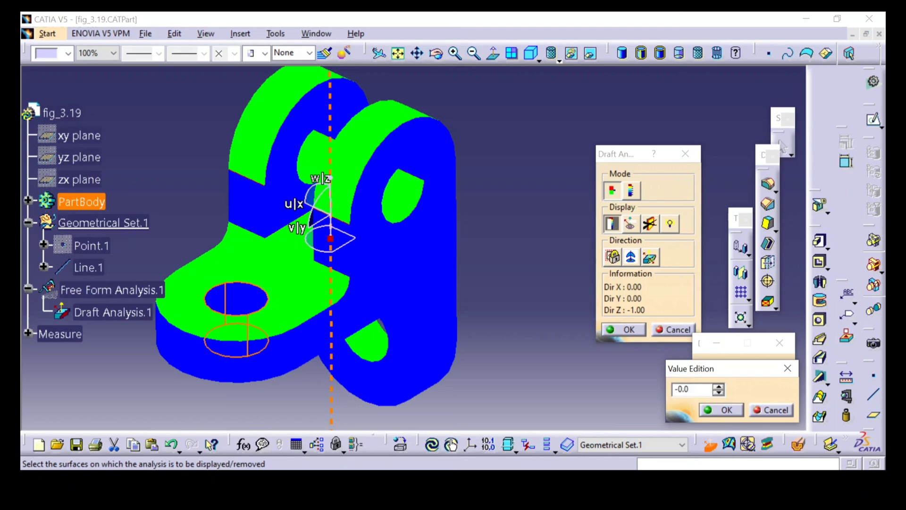
{"action": "key", "text": "Return"}
{"action": "middle_click_drag", "start_coordinate": [579, 306], "coordinate": [513, 242]}
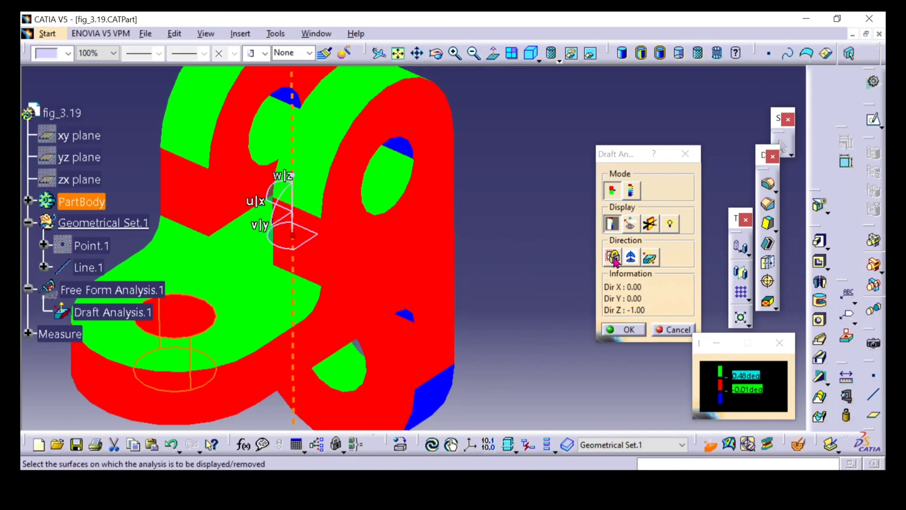
- Enable 'Analyses under the running point' and orbit to check draft on horizontal, vertical and hole faces
{"action": "left_click", "coordinate": [629, 226]}
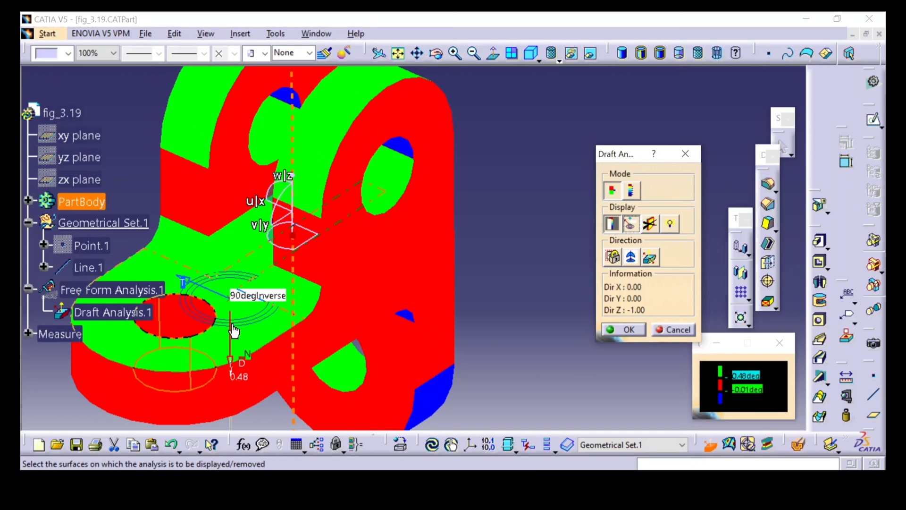
{"action": "middle_click_drag", "start_coordinate": [470, 247], "coordinate": [500, 326]}
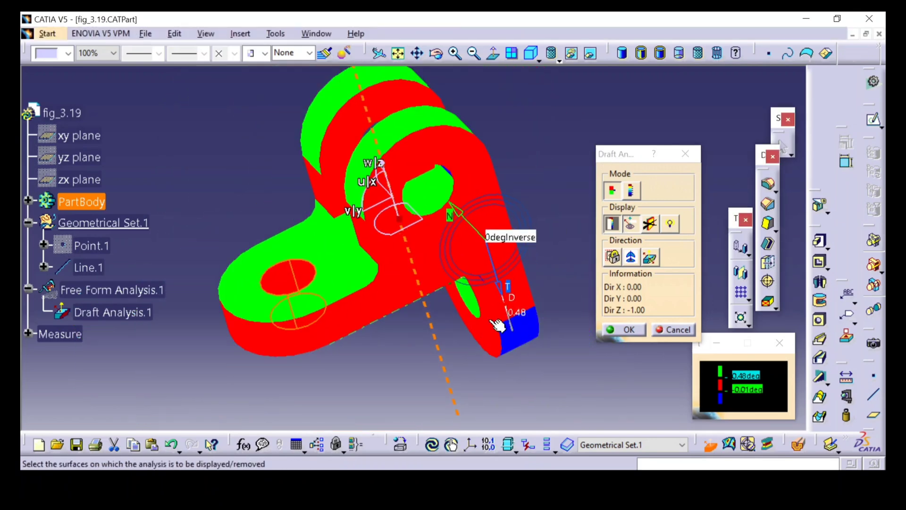
{"action": "middle_click_drag", "start_coordinate": [482, 360], "coordinate": [477, 311]}
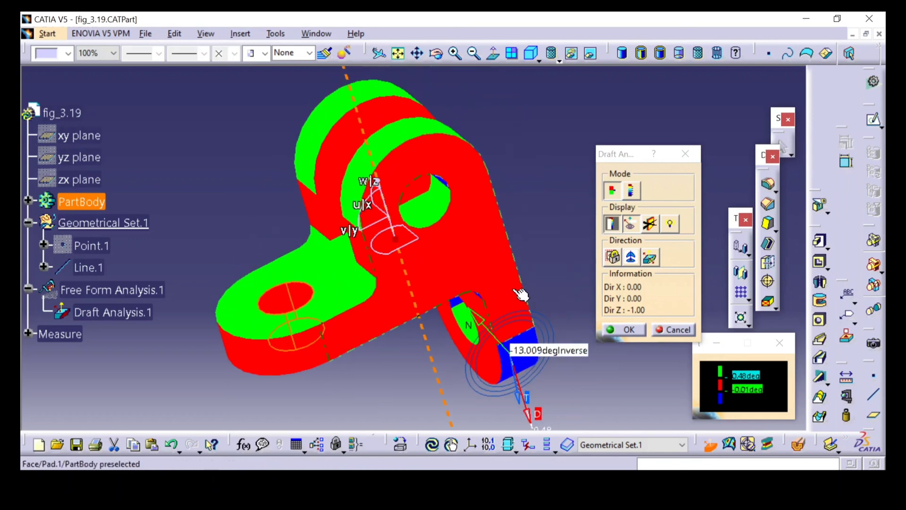
{"action": "left_click", "coordinate": [611, 224]}
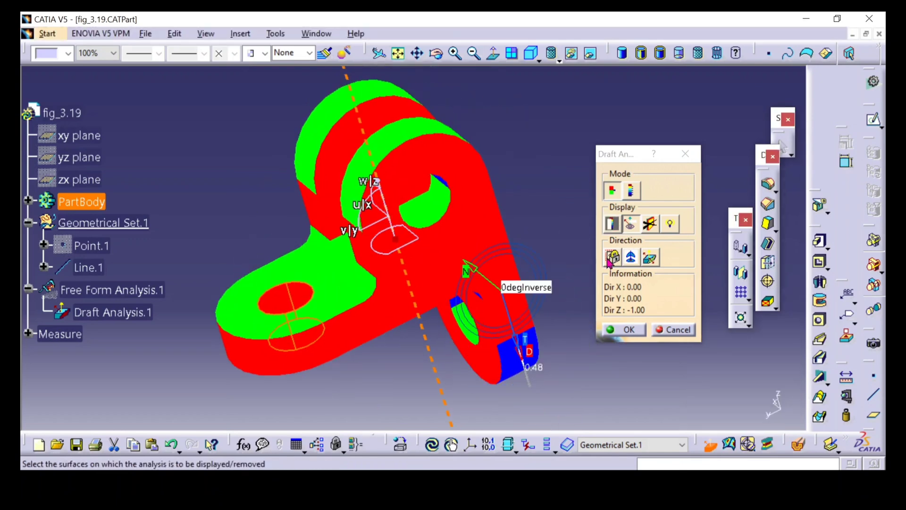
{"action": "left_click", "coordinate": [607, 226]}
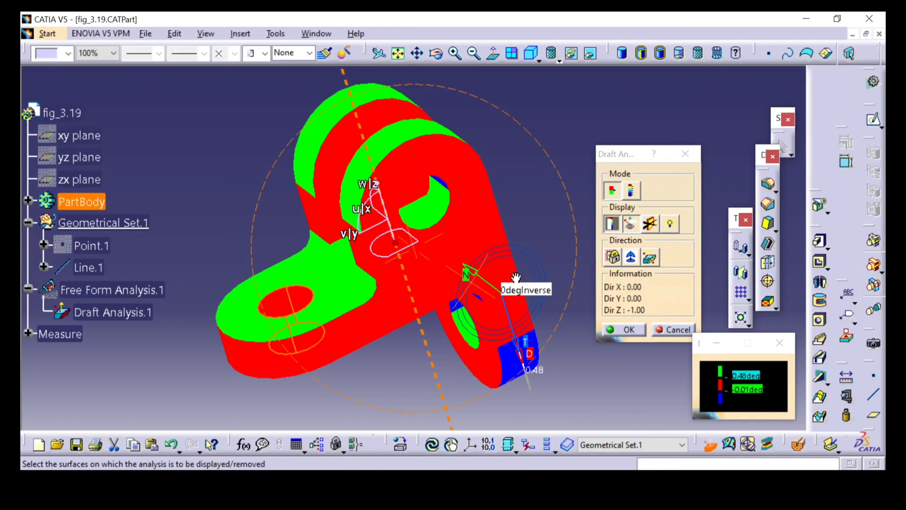
{"action": "middle_click_drag", "start_coordinate": [474, 293], "coordinate": [445, 267]}
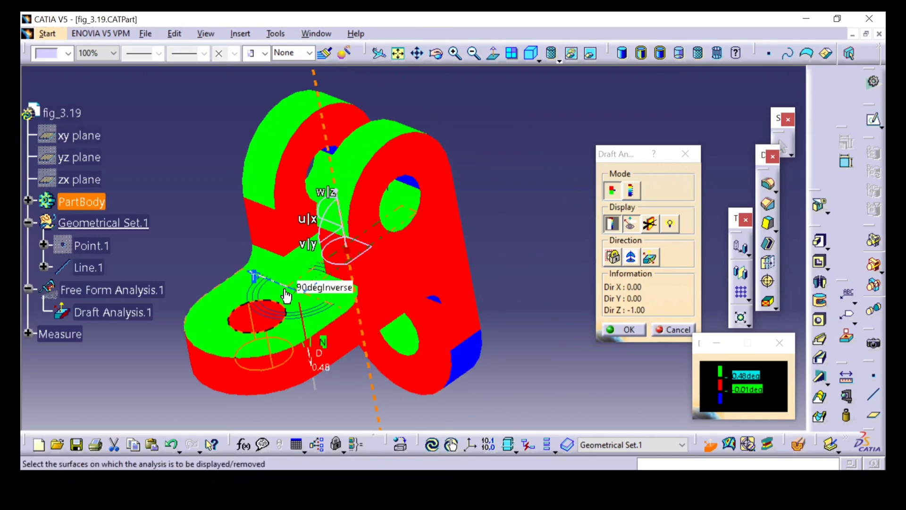
{"action": "middle_click_drag", "start_coordinate": [287, 296], "coordinate": [347, 289]}
{"action": "middle_click_drag", "start_coordinate": [414, 246], "coordinate": [336, 196]}
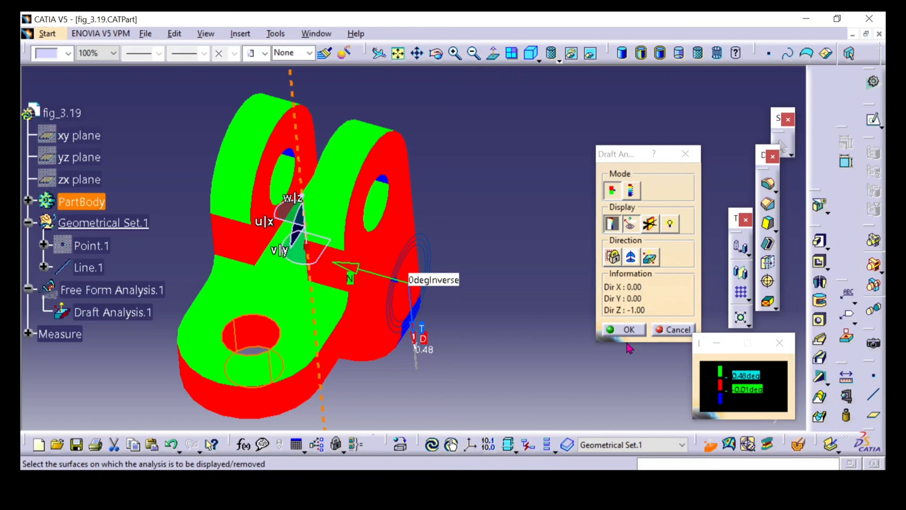
- Close the draft analysis and switch the bracket to Shading with Edges display
{"action": "left_click", "coordinate": [623, 329]}
{"action": "mouse_move", "coordinate": [578, 294]}
{"action": "middle_mouse_down"}
{"action": "mouse_move", "coordinate": [542, 344]}
{"action": "mouse_move", "coordinate": [645, 63]}
{"action": "middle_mouse_up"}
{"action": "left_click", "coordinate": [643, 55]}
{"action": "mouse_move", "coordinate": [547, 188]}
{"action": "middle_mouse_down", "text": "ctrl"}
{"action": "mouse_move", "coordinate": [562, 267]}
{"action": "mouse_move", "coordinate": [483, 264]}
{"action": "middle_mouse_up", "text": "ctrl"}
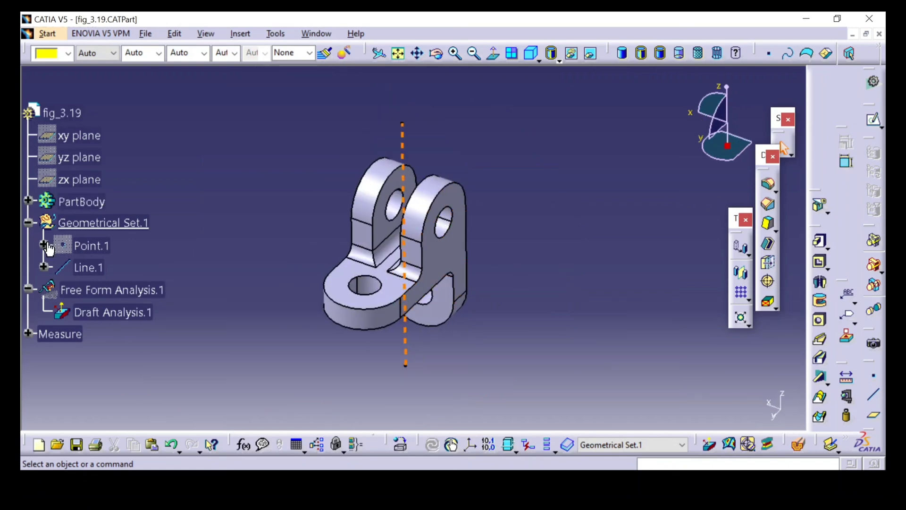
- Delete EdgeFillet.1 from PartBody in the specification tree
{"action": "left_click", "coordinate": [28, 200]}
{"action": "scroll", "coordinate": [94, 236], "scroll_direction": "down", "scroll_amount": 3}
{"action": "left_click", "coordinate": [110, 246]}
{"action": "right_click", "coordinate": [107, 246]}
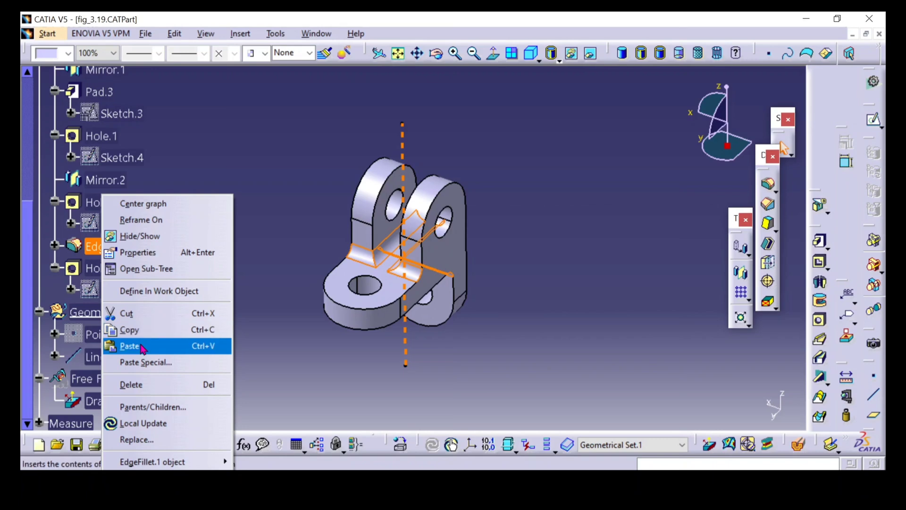
{"action": "left_click", "coordinate": [137, 384]}
{"action": "middle_click_drag", "start_coordinate": [522, 302], "coordinate": [504, 251]}
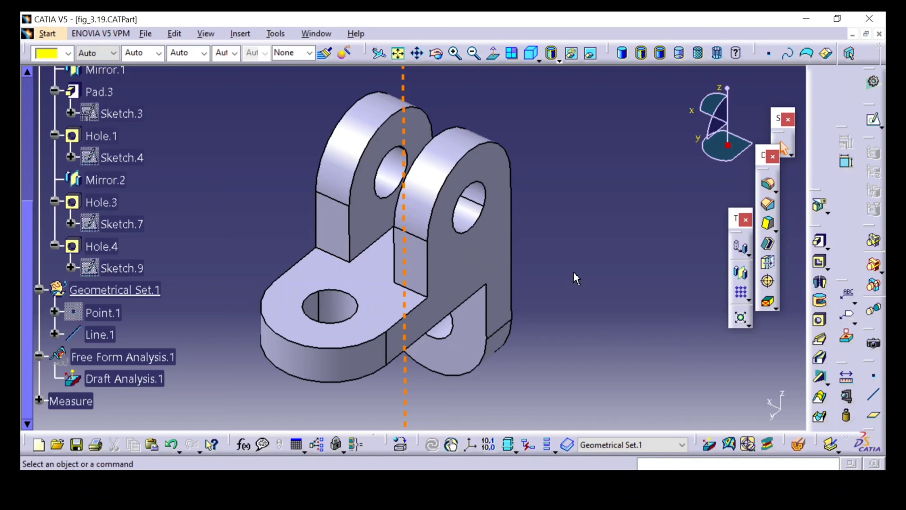
- Create Draft.1, tapering the lug face by 0.5deg with the base top face as neutral element
{"action": "left_click", "coordinate": [768, 230]}
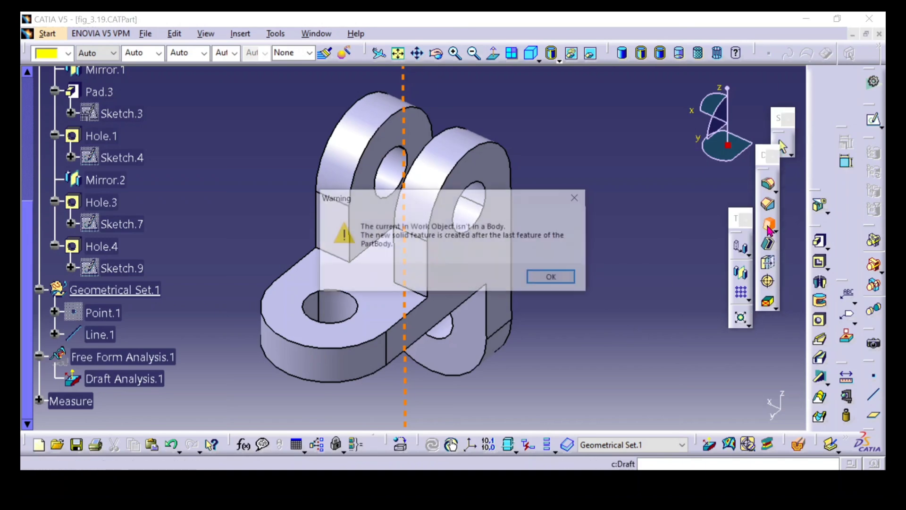
{"action": "left_click", "coordinate": [552, 277]}
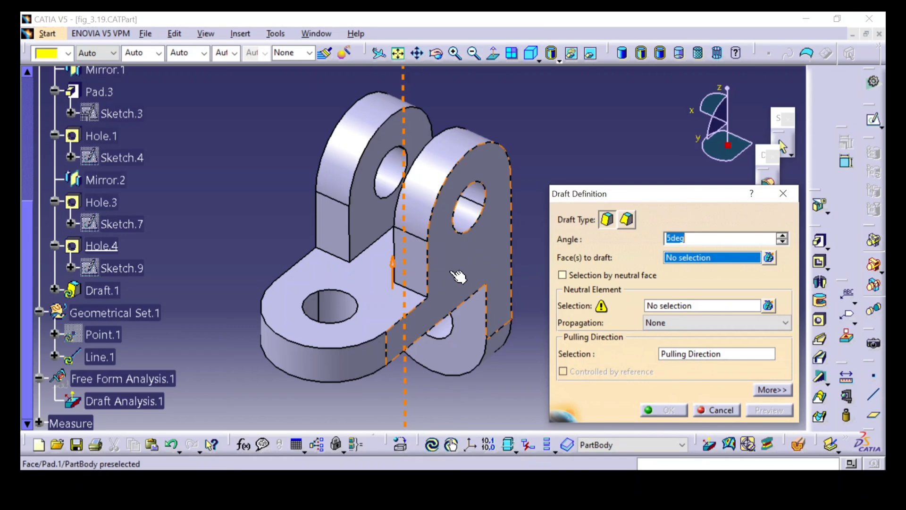
{"action": "left_click", "coordinate": [424, 277]}
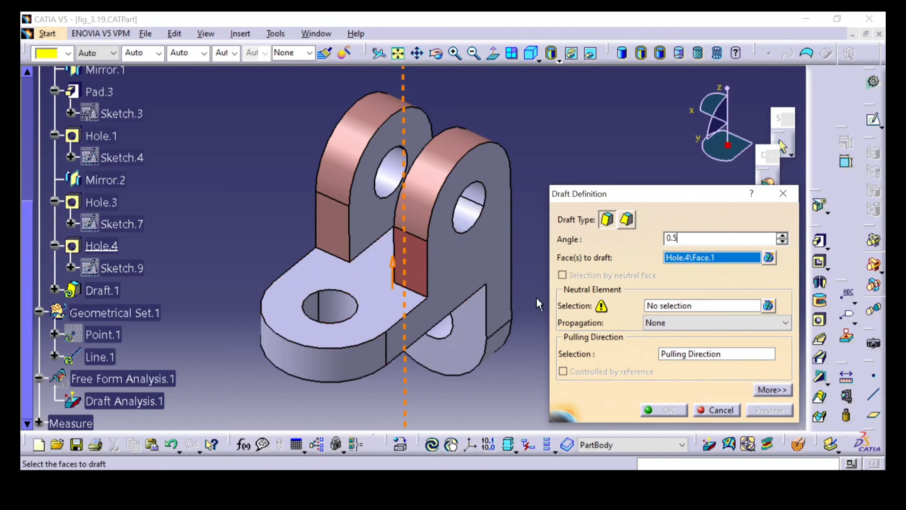
{"action": "left_click", "coordinate": [694, 307]}
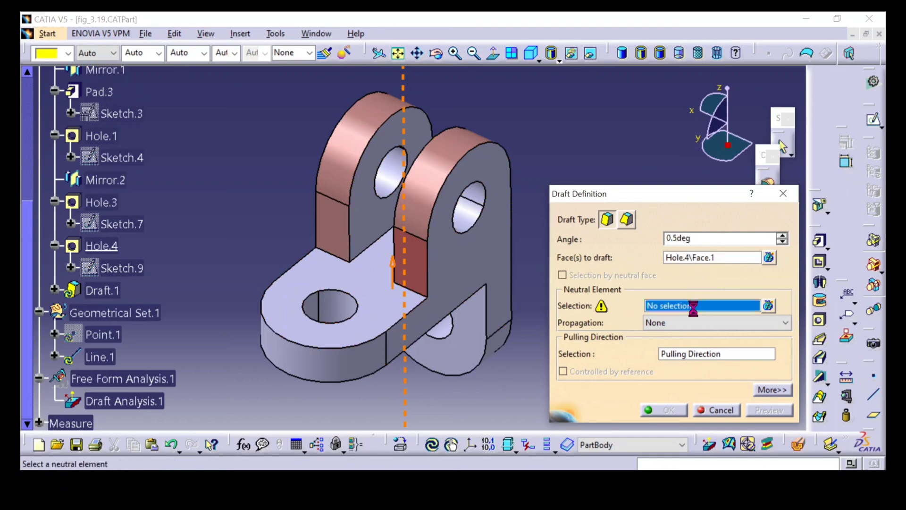
{"action": "left_click", "coordinate": [352, 345]}
{"action": "middle_click_drag", "start_coordinate": [352, 344], "coordinate": [414, 302]}
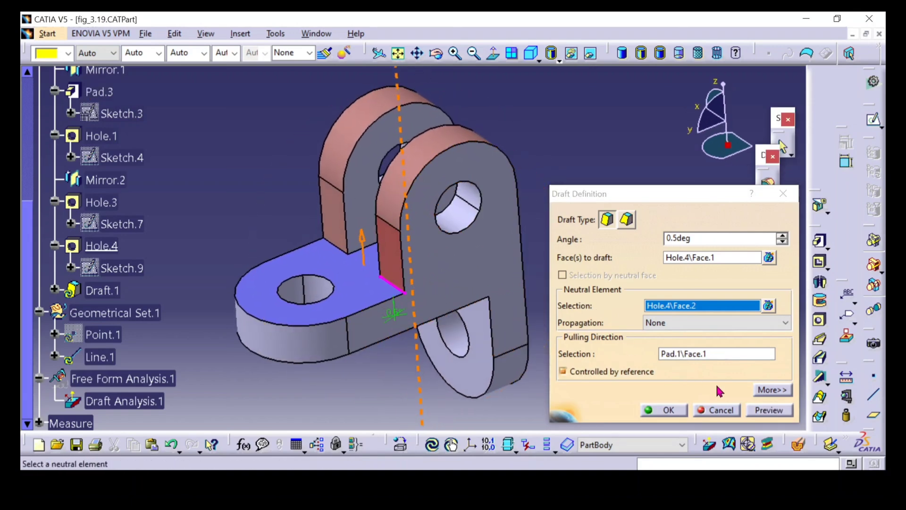
{"action": "left_click", "coordinate": [646, 409]}
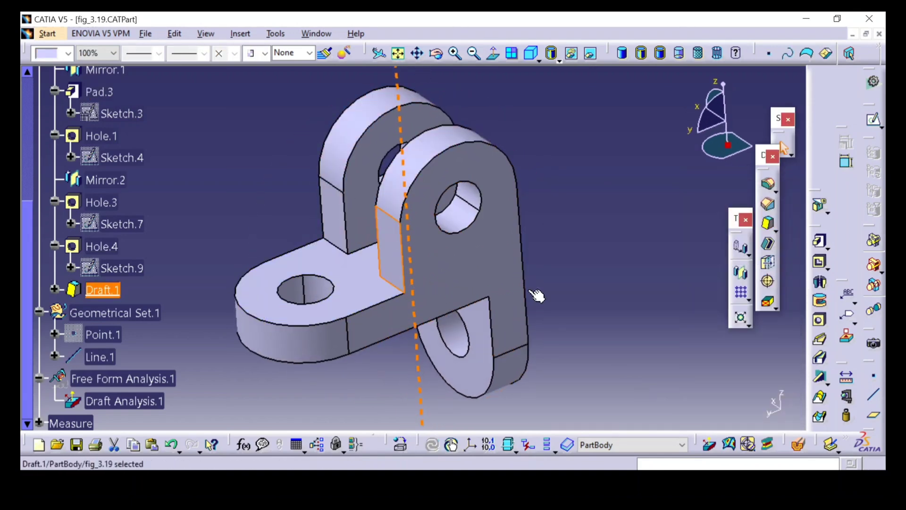
{"action": "middle_click_drag", "start_coordinate": [529, 291], "coordinate": [528, 312]}
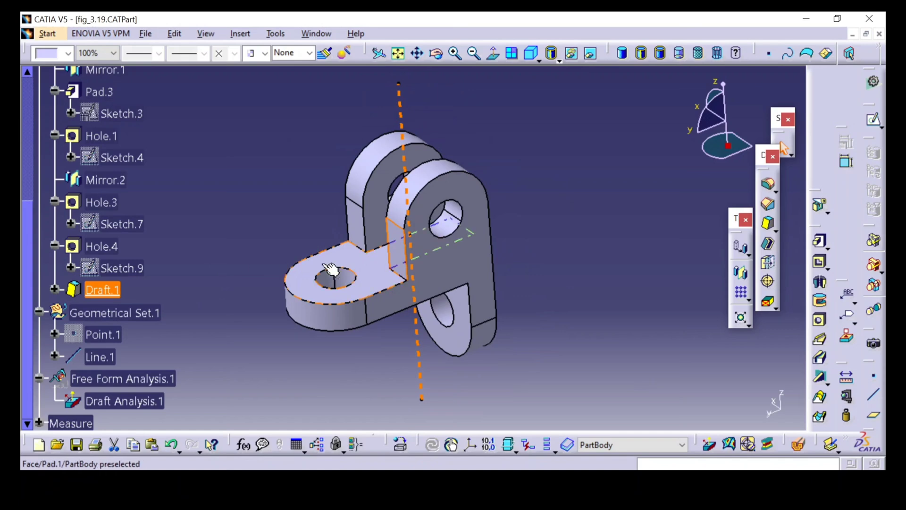
- Create Draft.2, a 0.5deg taper on the other lug face, neutral to the base top face
{"action": "left_click", "coordinate": [178, 265]}
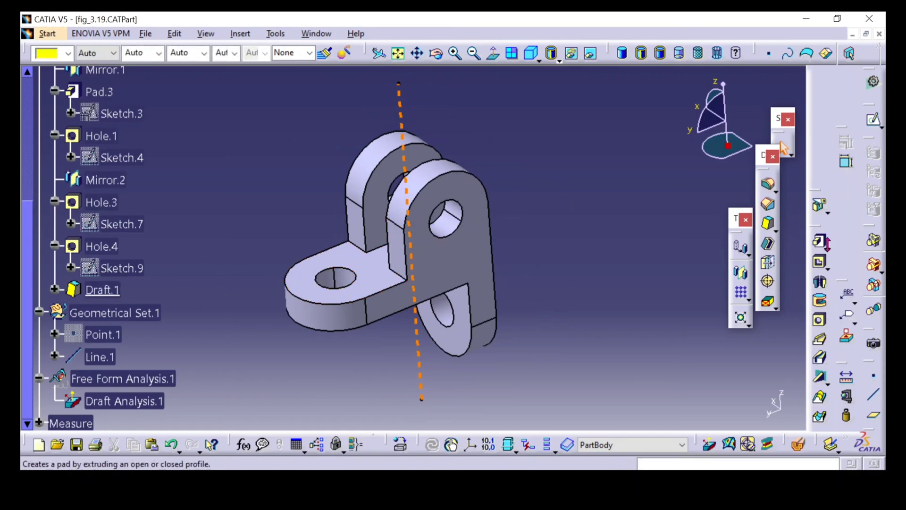
{"action": "left_click", "coordinate": [769, 223]}
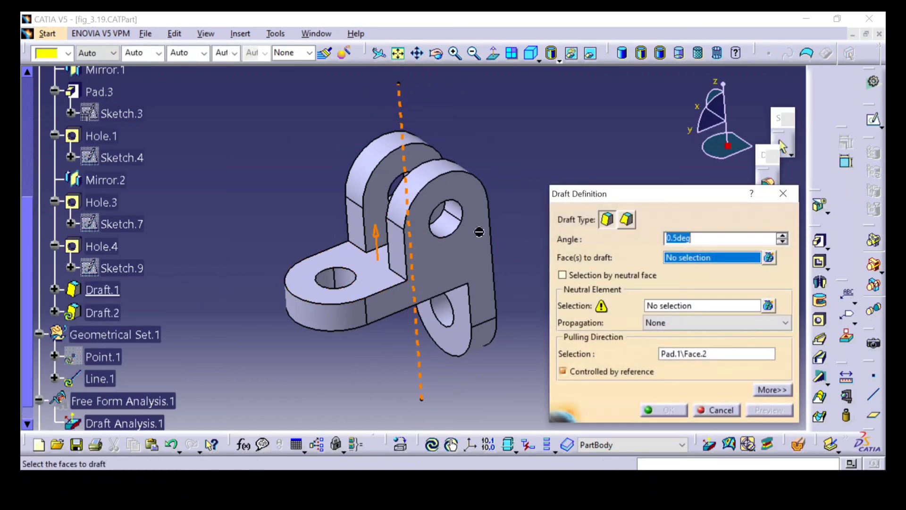
{"action": "left_click", "coordinate": [361, 236]}
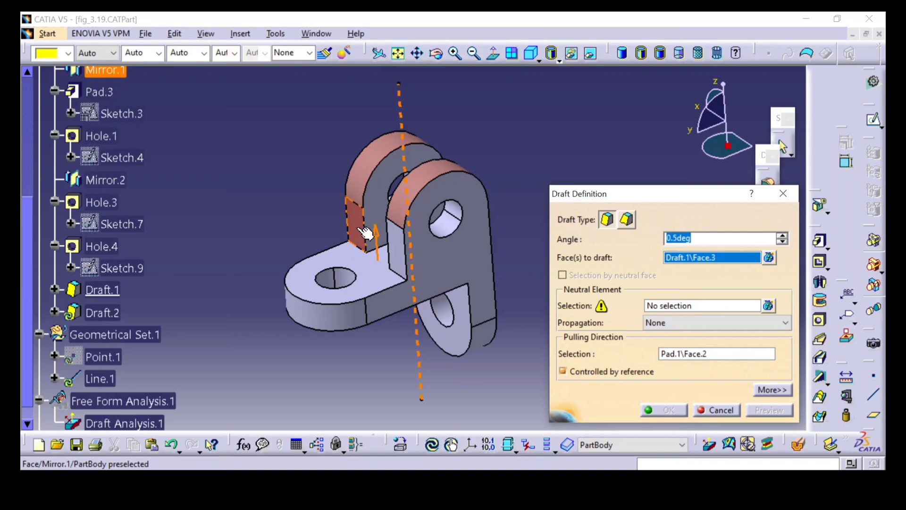
{"action": "left_click", "coordinate": [704, 306]}
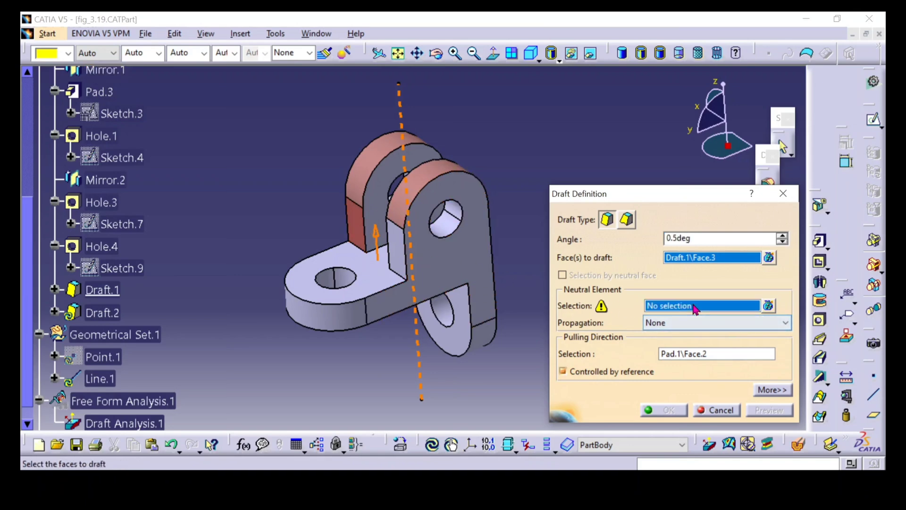
{"action": "left_click", "coordinate": [381, 285]}
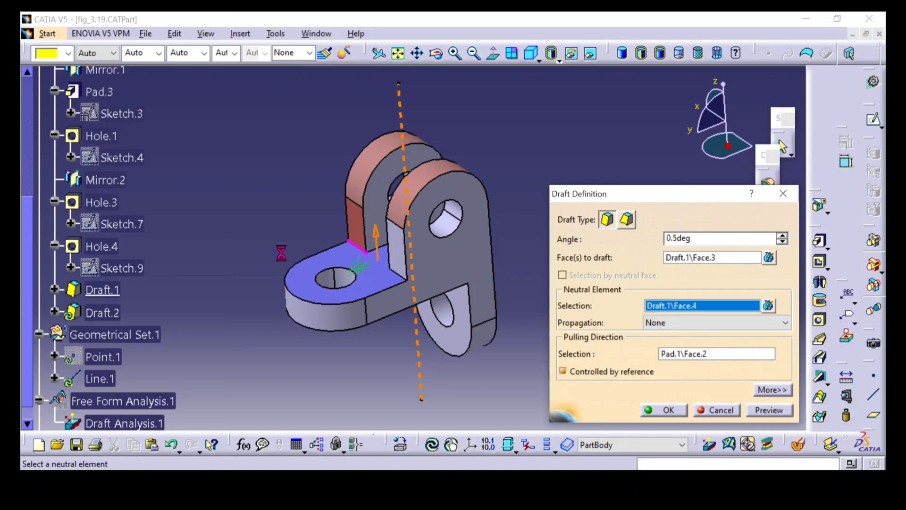
{"action": "left_click", "coordinate": [663, 410]}
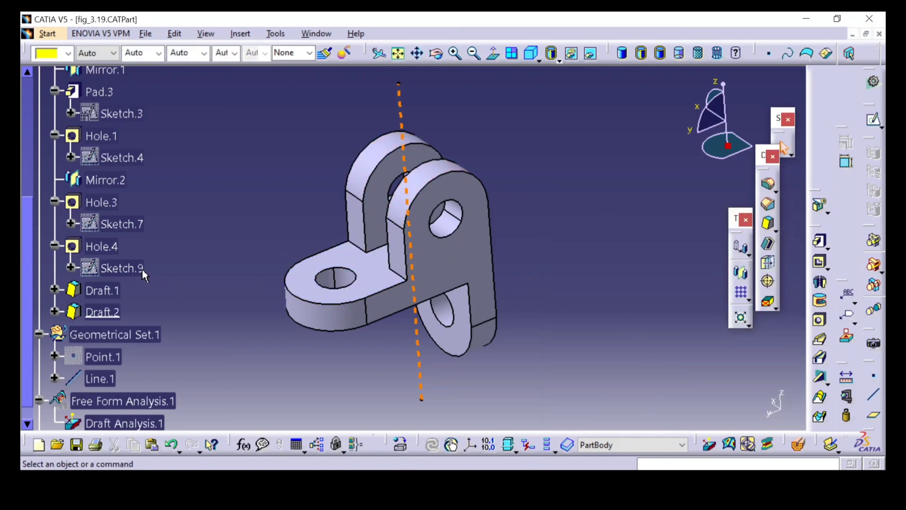
{"action": "scroll", "coordinate": [143, 270], "scroll_direction": "down", "scroll_amount": 3}
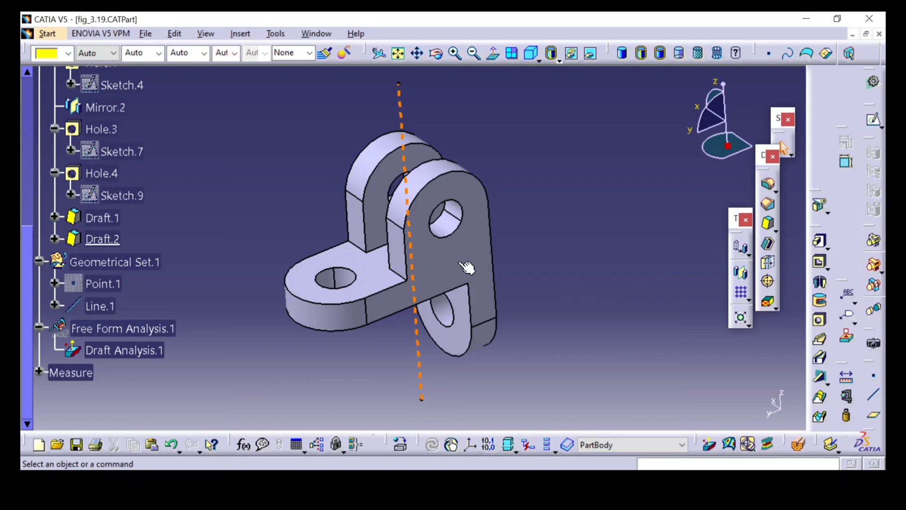
- Reopen Draft Analysis.1, show the colour scale, and apply the draft colouring to the bracket
{"action": "double_click", "coordinate": [121, 351]}
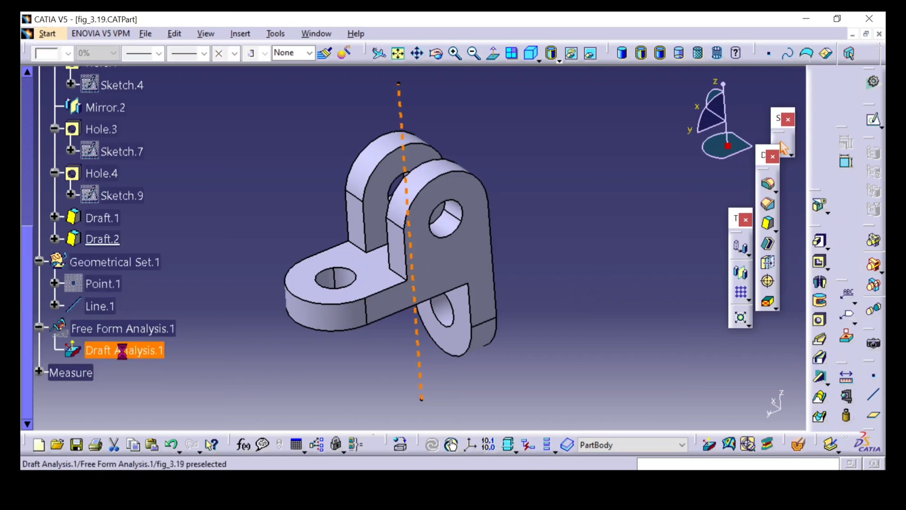
{"action": "left_click", "coordinate": [499, 282]}
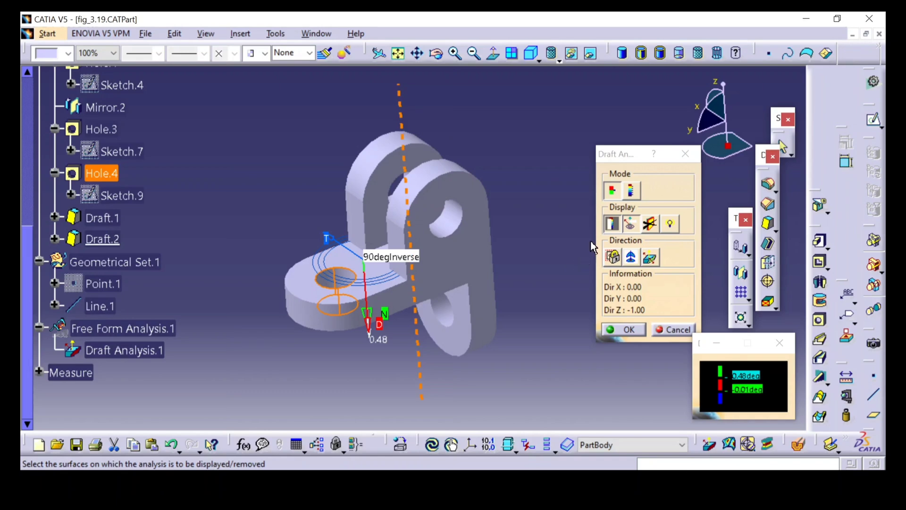
{"action": "left_click", "coordinate": [612, 190]}
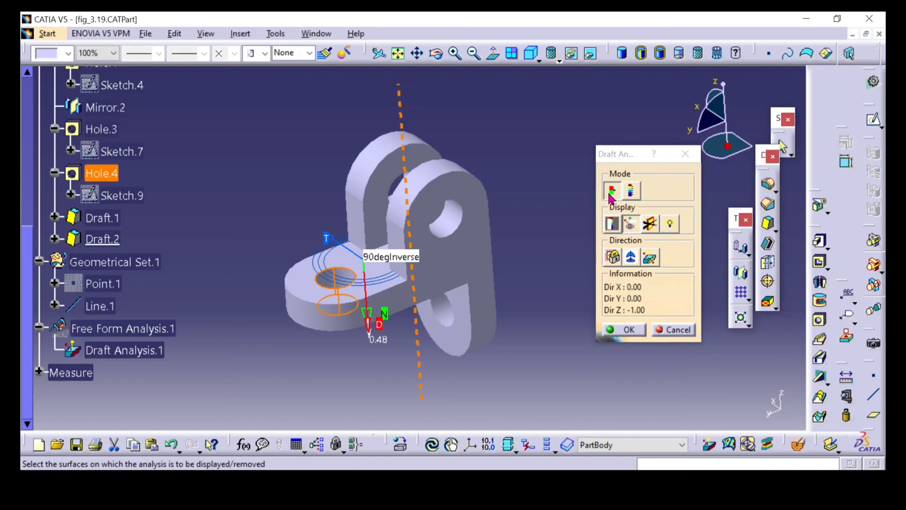
{"action": "left_click", "coordinate": [612, 229]}
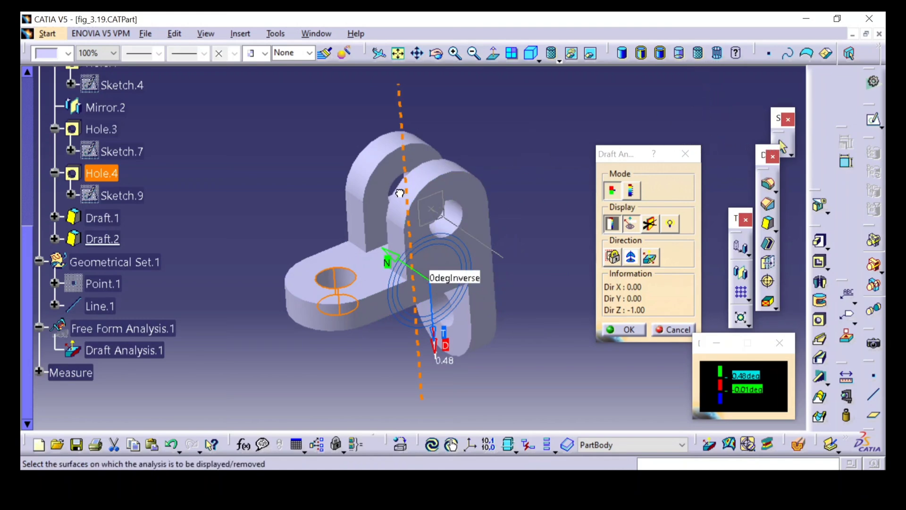
{"action": "left_click_drag", "start_coordinate": [406, 181], "coordinate": [406, 182]}
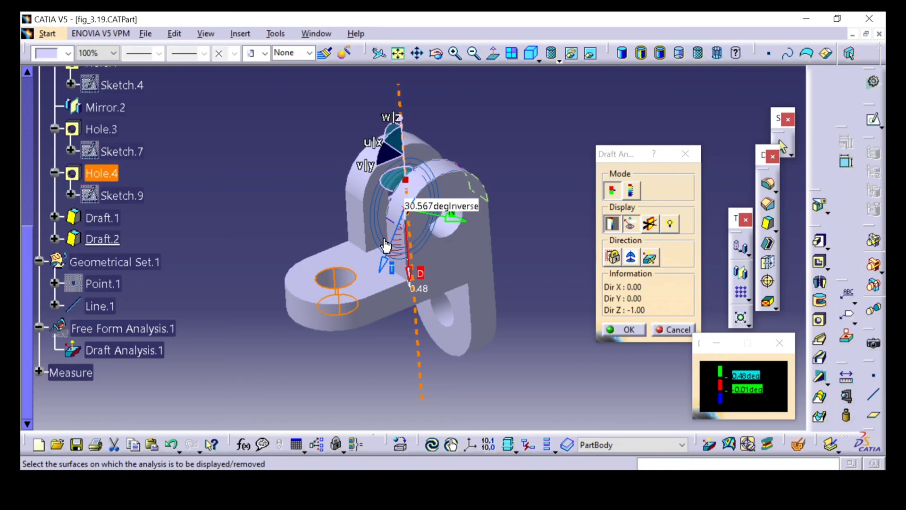
{"action": "left_click", "coordinate": [632, 257]}
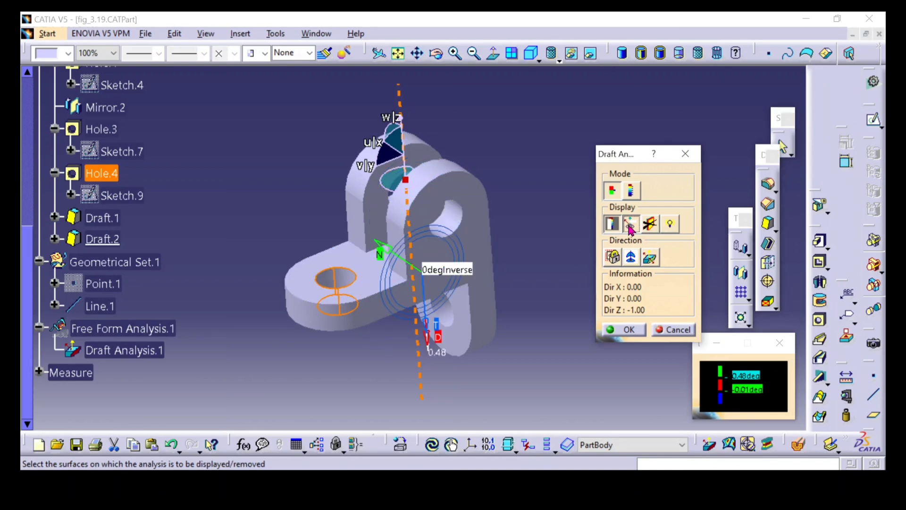
{"action": "left_click", "coordinate": [387, 285]}
- Inspect the green and red draft colours on the lugs, then confirm the analysis
{"action": "mouse_move", "coordinate": [387, 285]}
{"action": "middle_mouse_down"}
{"action": "mouse_move", "coordinate": [287, 324]}
{"action": "mouse_move", "coordinate": [415, 344]}
{"action": "mouse_move", "coordinate": [400, 367]}
{"action": "mouse_move", "coordinate": [377, 282]}
{"action": "middle_mouse_up"}
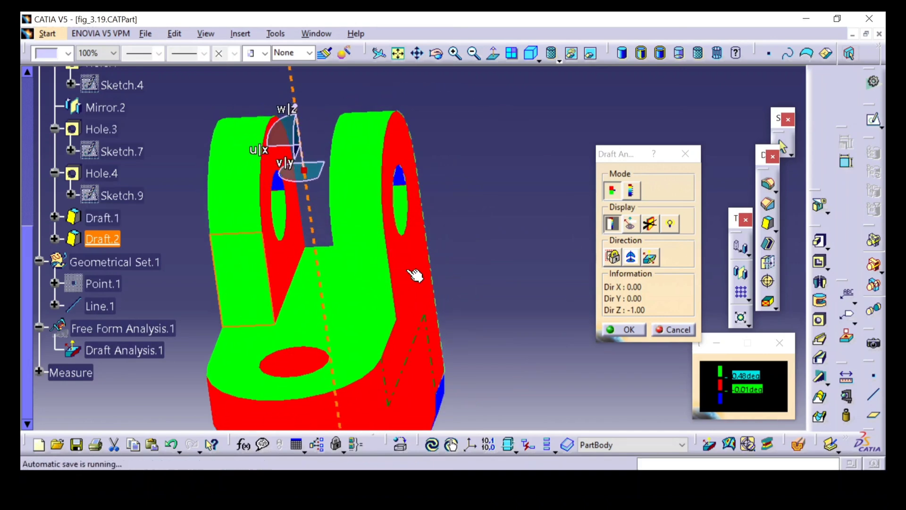
{"action": "middle_click_drag", "start_coordinate": [457, 273], "coordinate": [383, 321]}
{"action": "middle_click_drag", "start_coordinate": [455, 310], "coordinate": [360, 245]}
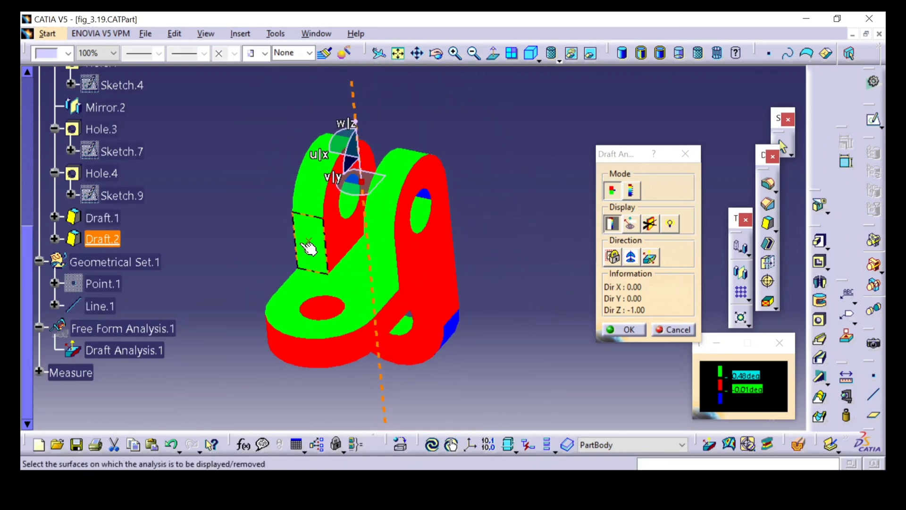
{"action": "middle_click_drag", "start_coordinate": [280, 243], "coordinate": [390, 264]}
{"action": "middle_click_drag", "start_coordinate": [477, 263], "coordinate": [358, 302]}
{"action": "left_click", "coordinate": [623, 330]}
{"action": "middle_click_drag", "start_coordinate": [445, 259], "coordinate": [440, 292]}
- Return to shaded display and add Draft.3, a 0.5deg taper on the right lug's inner face
{"action": "left_click", "coordinate": [551, 53]}
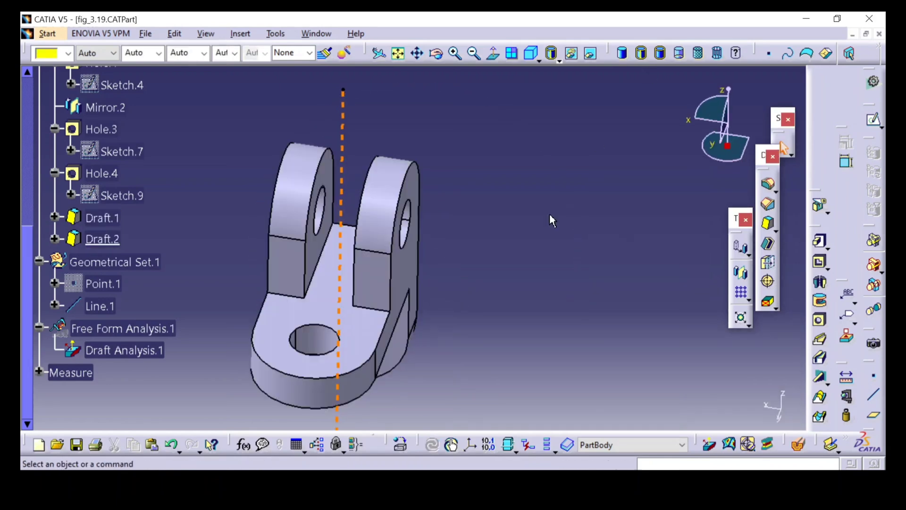
{"action": "middle_click_drag", "start_coordinate": [539, 237], "coordinate": [396, 273]}
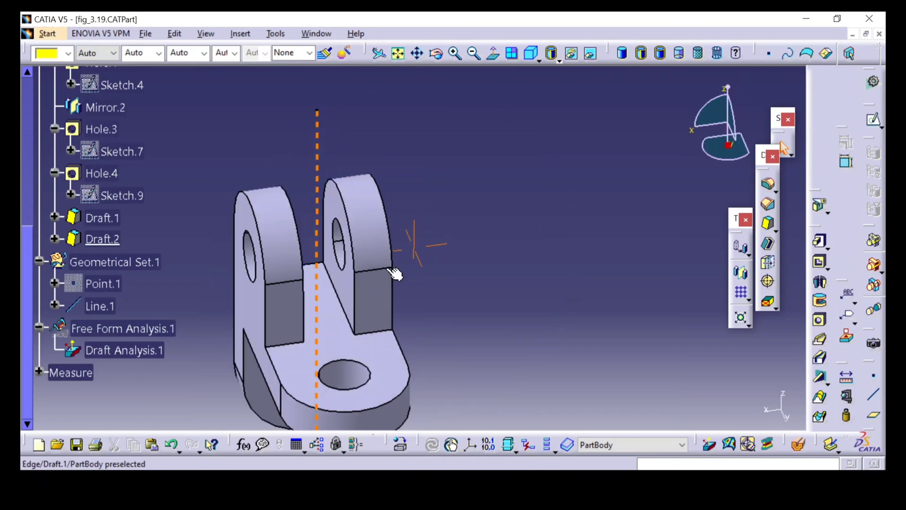
{"action": "left_click", "coordinate": [769, 226]}
{"action": "left_click", "coordinate": [349, 283]}
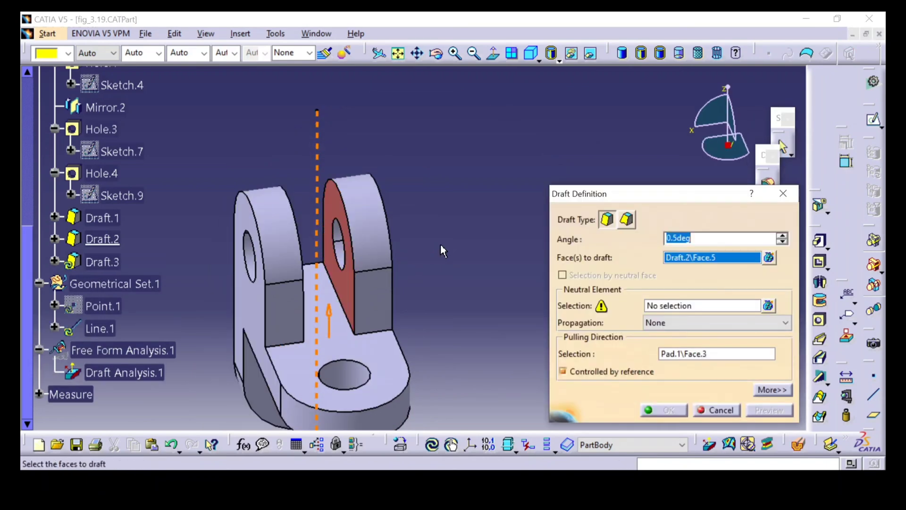
{"action": "middle_click_drag", "start_coordinate": [444, 250], "coordinate": [775, 457]}
{"action": "left_click", "coordinate": [370, 362]}
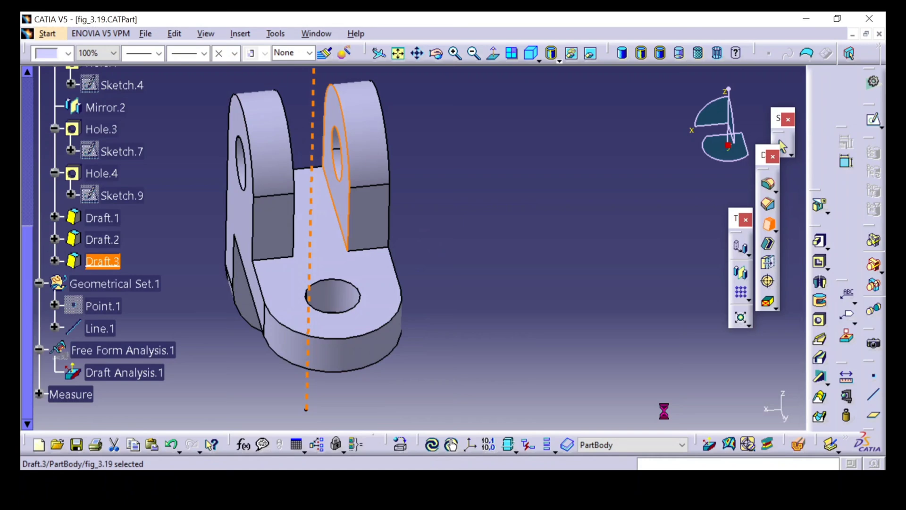
{"action": "middle_click_drag", "start_coordinate": [214, 124], "coordinate": [632, 338]}
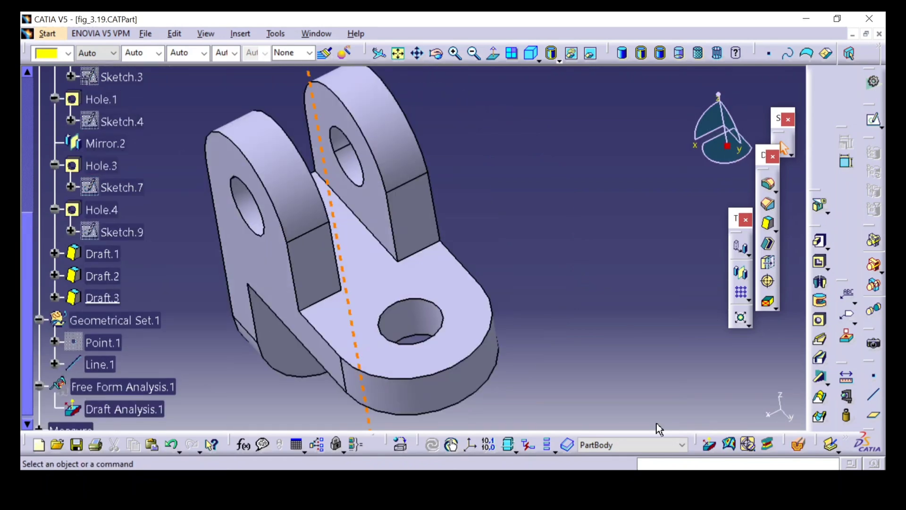
{"action": "left_click", "coordinate": [127, 407]}
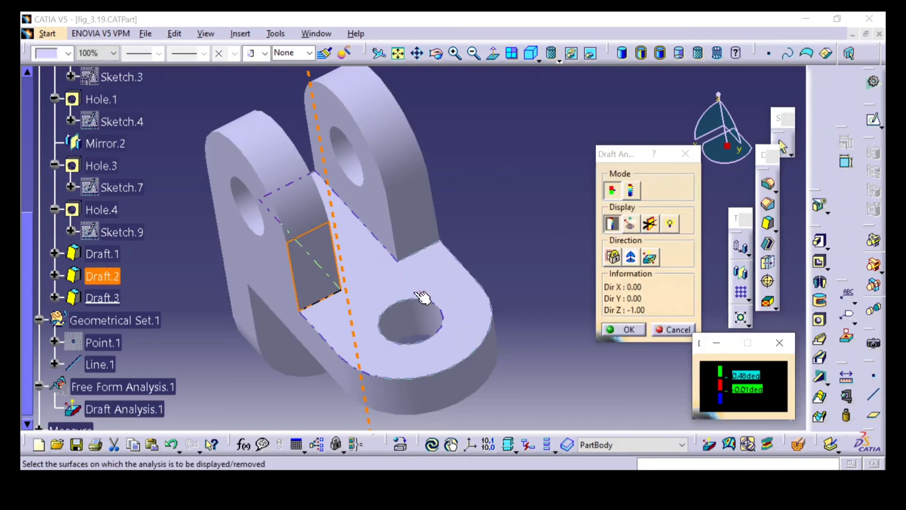
{"action": "left_click", "coordinate": [384, 285]}
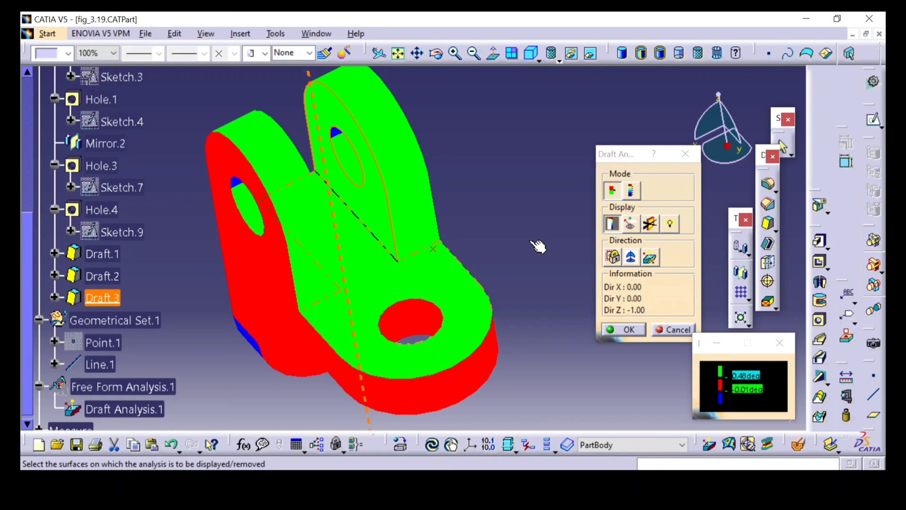
{"action": "middle_click_drag", "start_coordinate": [538, 246], "coordinate": [492, 239]}
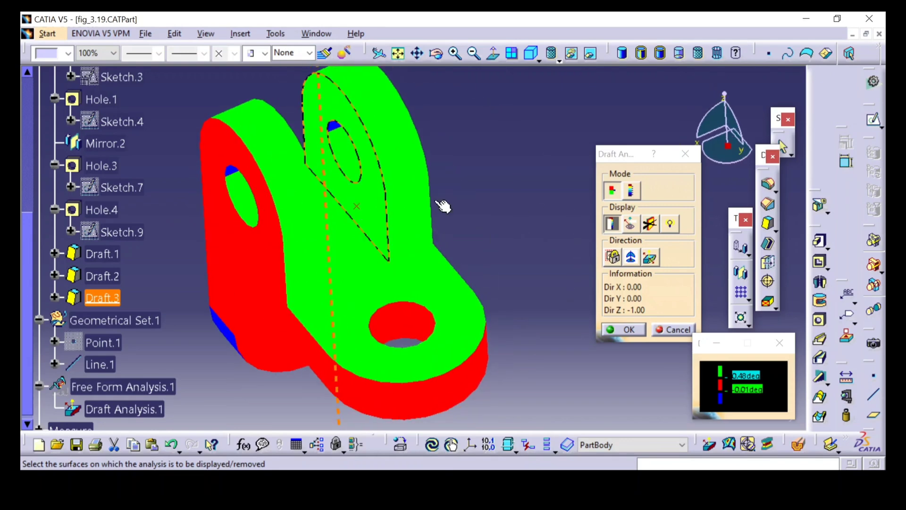
{"action": "middle_click_drag", "start_coordinate": [513, 202], "coordinate": [380, 172]}
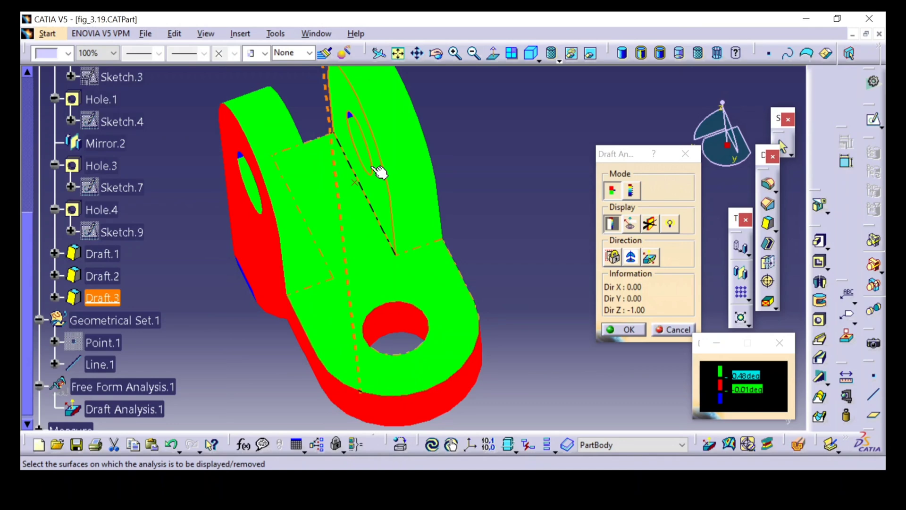
{"action": "middle_click_drag", "start_coordinate": [460, 211], "coordinate": [355, 218]}
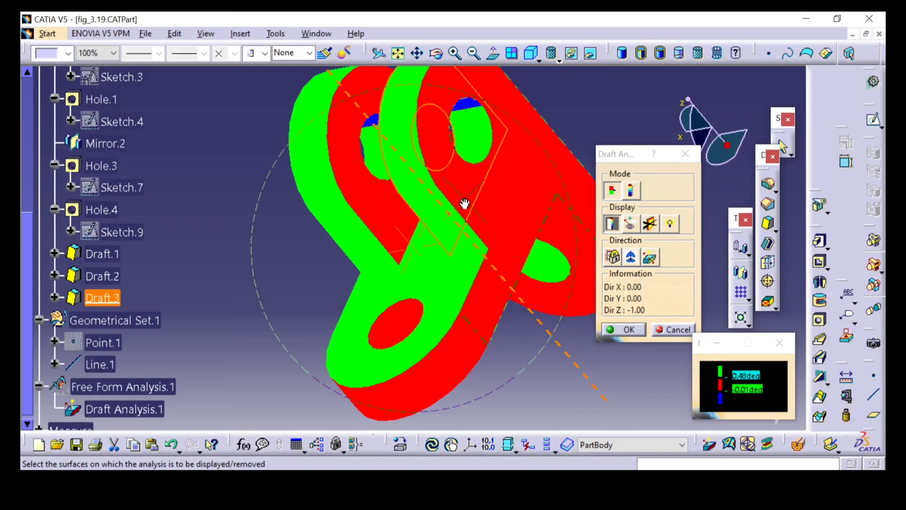
{"action": "middle_click_drag", "start_coordinate": [465, 203], "coordinate": [503, 202]}
{"action": "left_click", "coordinate": [630, 330]}
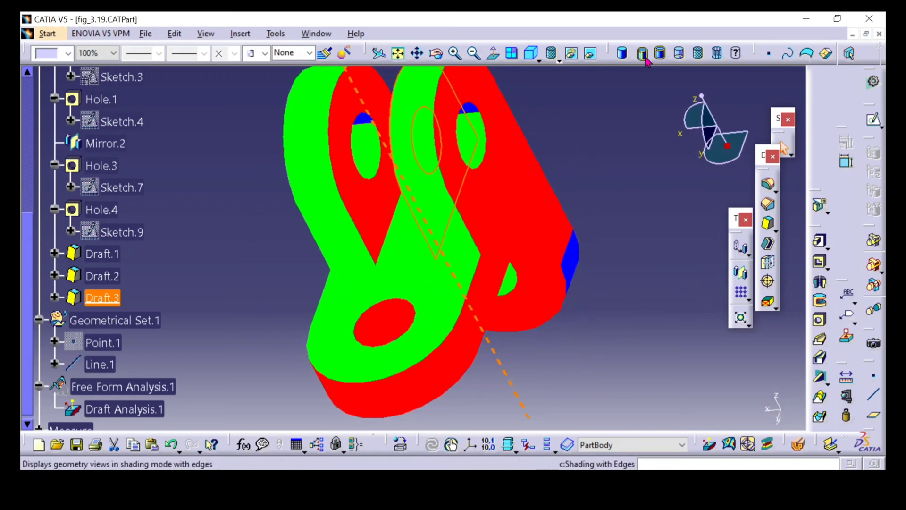
{"action": "left_click", "coordinate": [642, 53]}
{"action": "middle_click_drag", "start_coordinate": [467, 203], "coordinate": [464, 228]}
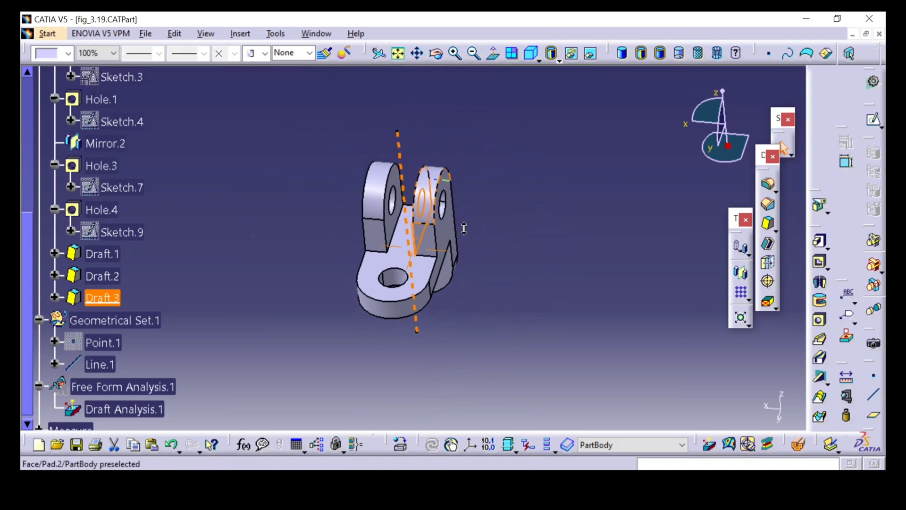
{"action": "middle_click_drag", "start_coordinate": [522, 222], "coordinate": [489, 183]}
- Start a chamfer on a lug edge, then cancel it
{"action": "middle_click_drag", "start_coordinate": [456, 321], "coordinate": [650, 245]}
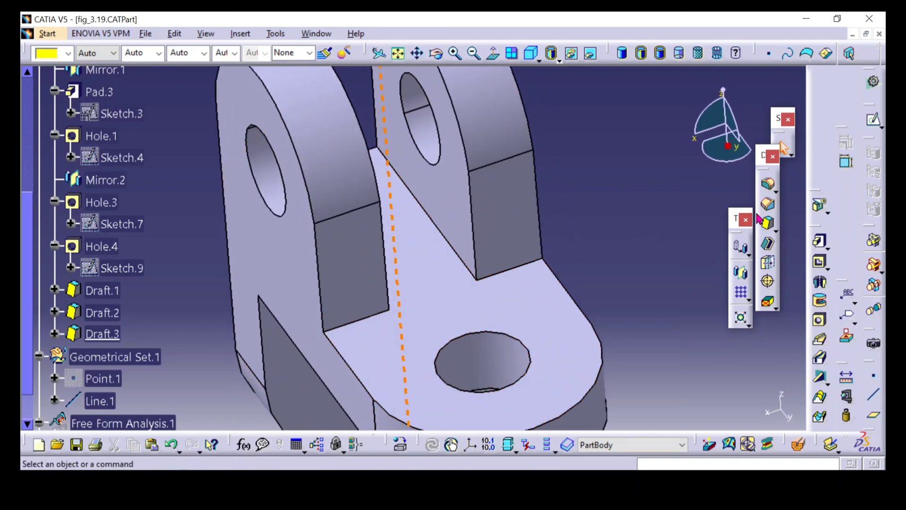
{"action": "left_click", "coordinate": [783, 145]}
{"action": "left_click", "coordinate": [507, 269]}
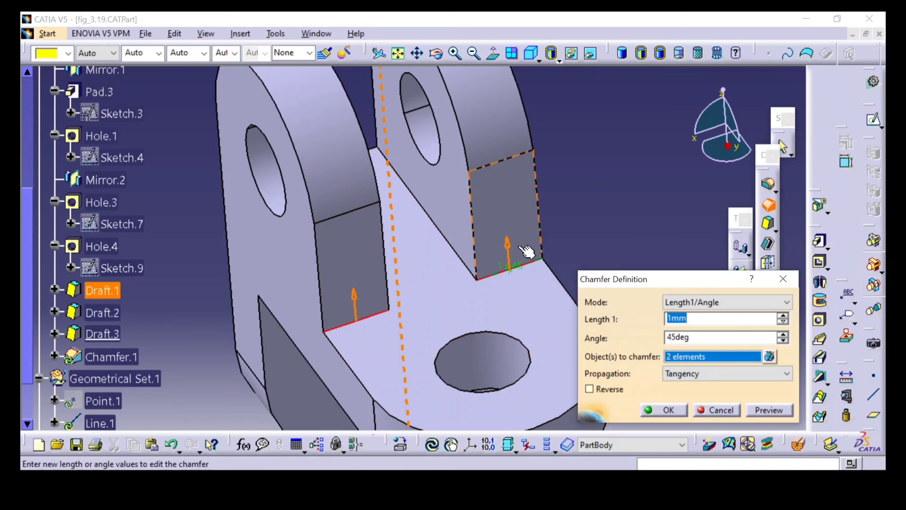
{"action": "left_click", "coordinate": [715, 410]}
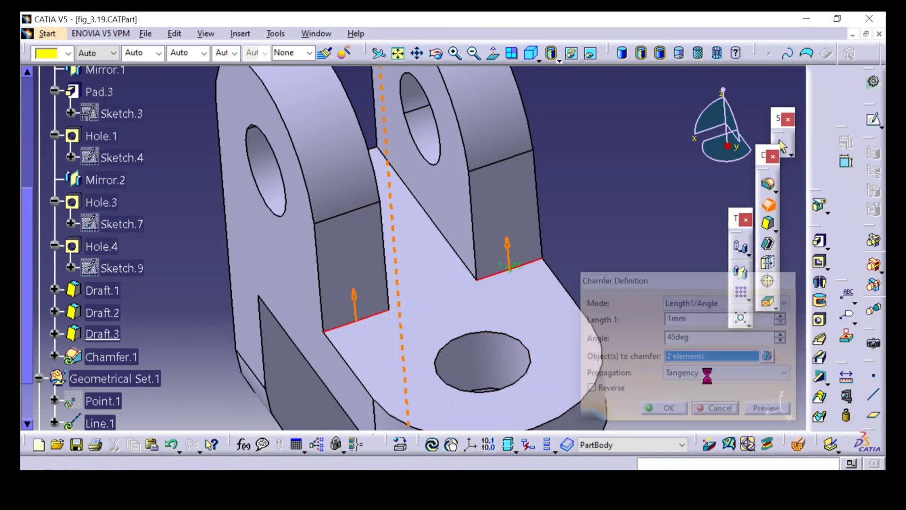
- Fillet the four lug-to-base edges with a 5 mm radius, creating EdgeFillet.2
{"action": "left_click", "coordinate": [768, 185]}
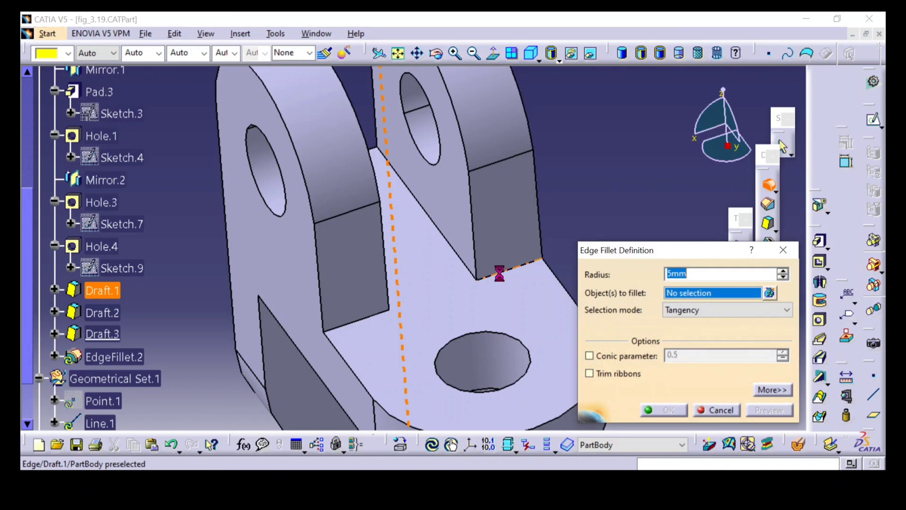
{"action": "left_click", "coordinate": [504, 278]}
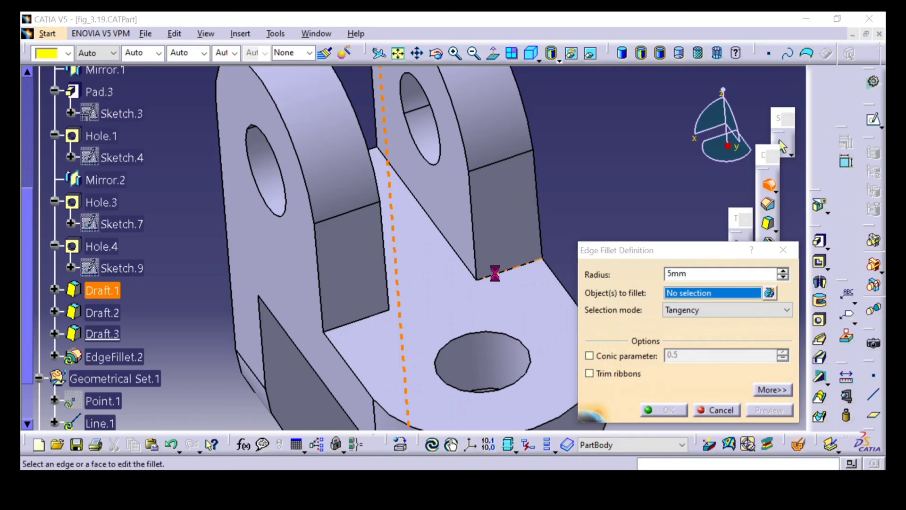
{"action": "left_click", "coordinate": [353, 323]}
{"action": "middle_click_drag", "start_coordinate": [564, 289], "coordinate": [441, 269]}
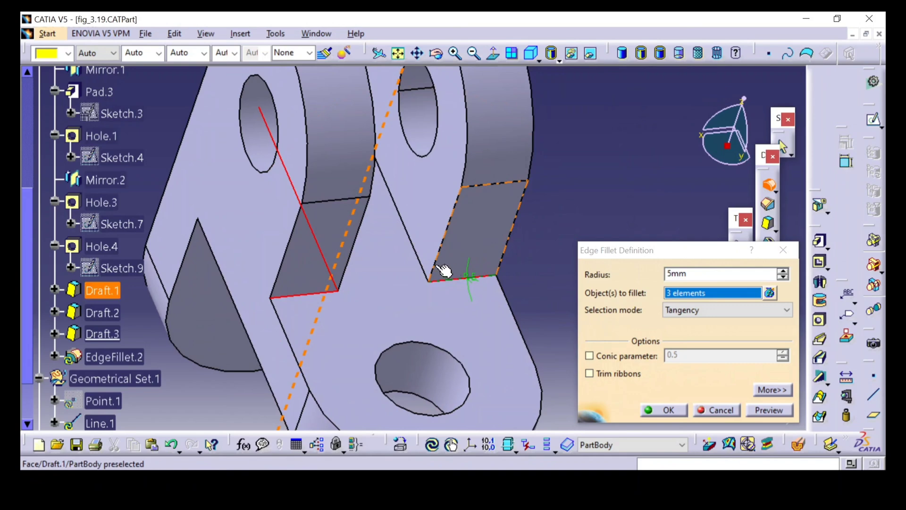
{"action": "left_click", "coordinate": [426, 261]}
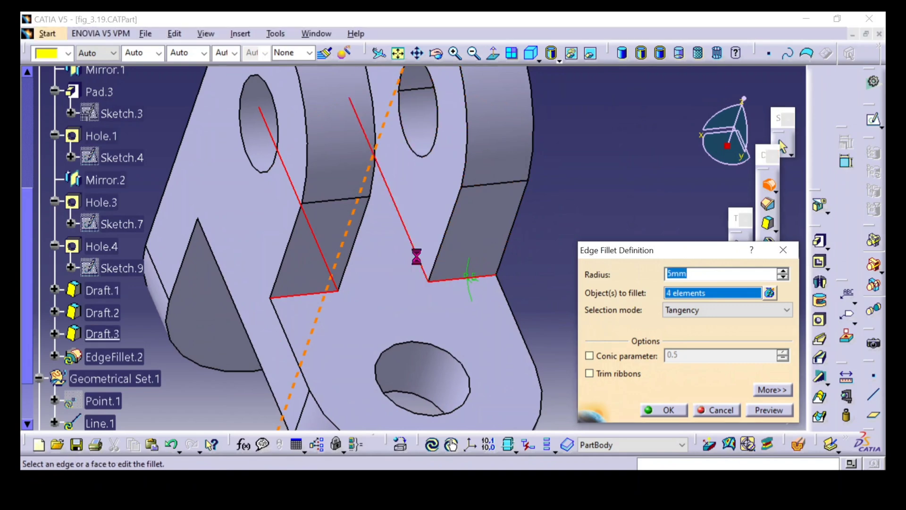
{"action": "left_click", "coordinate": [663, 410]}
{"action": "middle_click_drag", "start_coordinate": [621, 314], "coordinate": [522, 376]}
{"action": "scroll", "coordinate": [125, 336], "scroll_direction": "down", "scroll_amount": 3}
{"action": "left_click", "coordinate": [113, 357]}
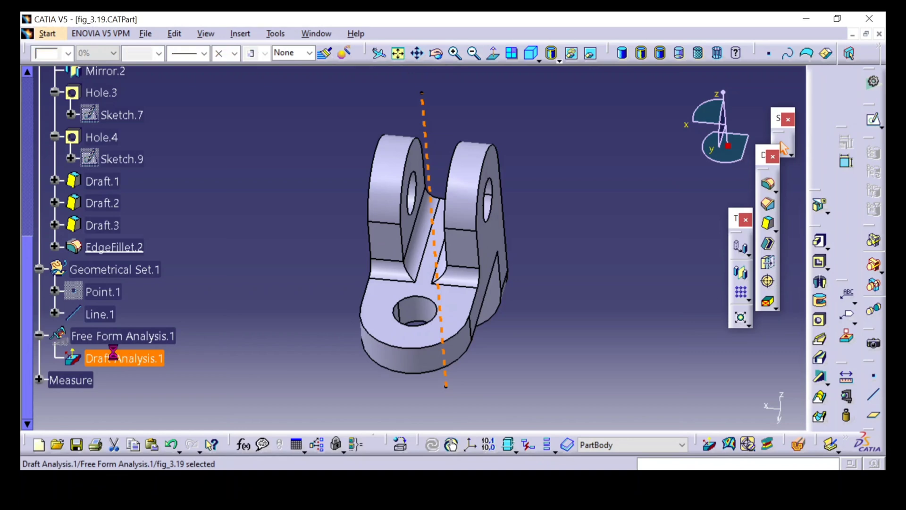
{"action": "left_click", "coordinate": [510, 289]}
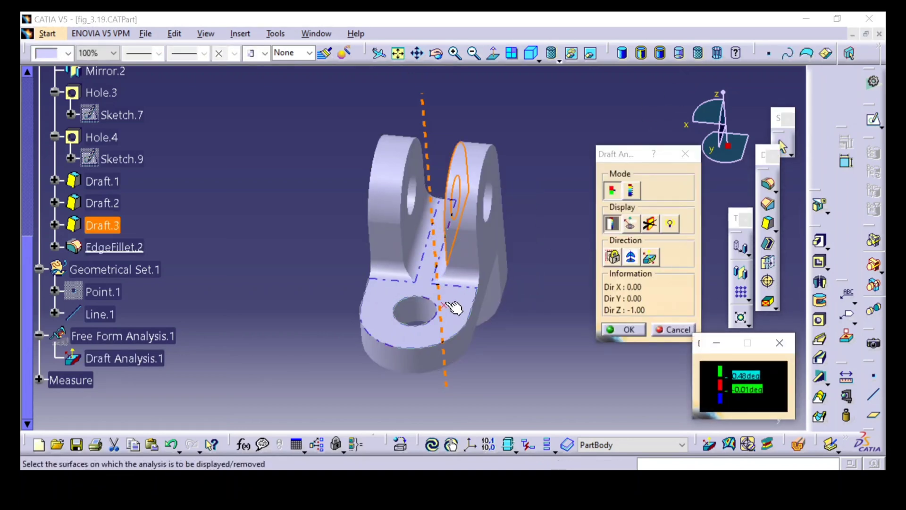
{"action": "middle_click_drag", "start_coordinate": [385, 307], "coordinate": [433, 300]}
{"action": "left_click", "coordinate": [627, 329]}
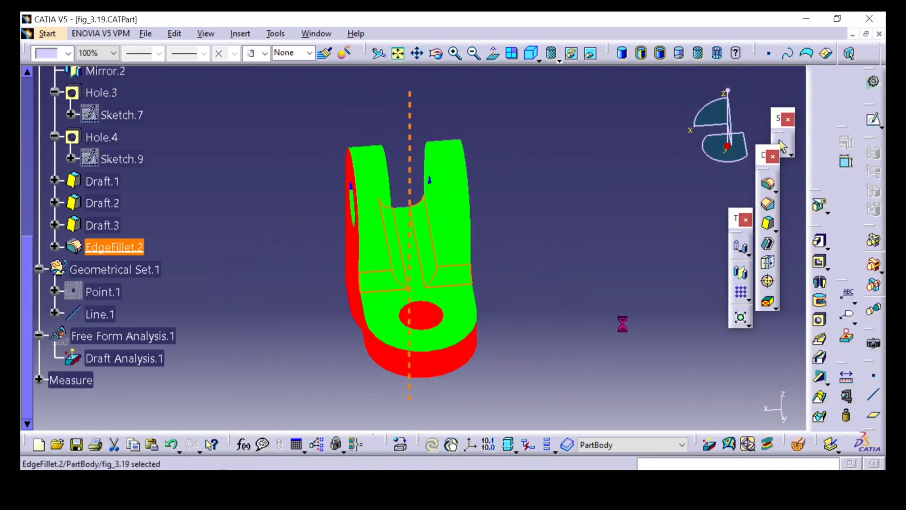
{"action": "left_click", "coordinate": [641, 53]}
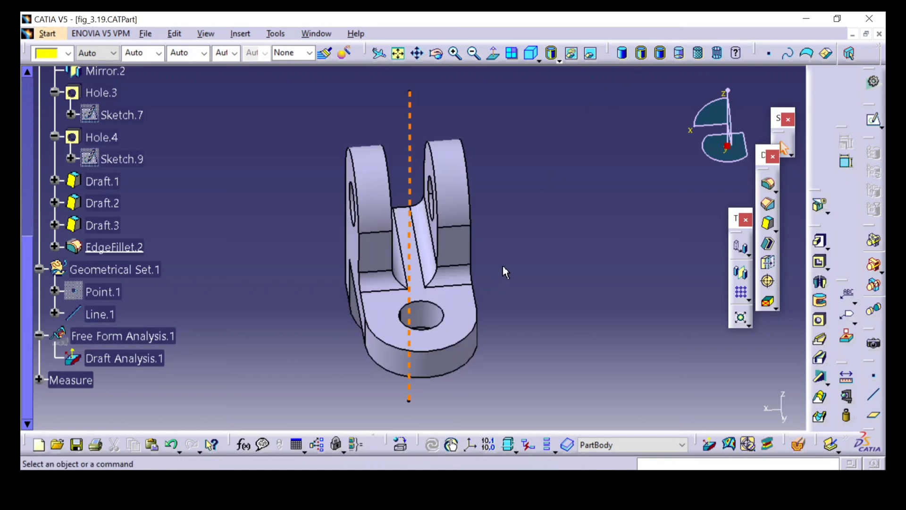
{"action": "middle_click_drag", "start_coordinate": [589, 304], "coordinate": [513, 328]}
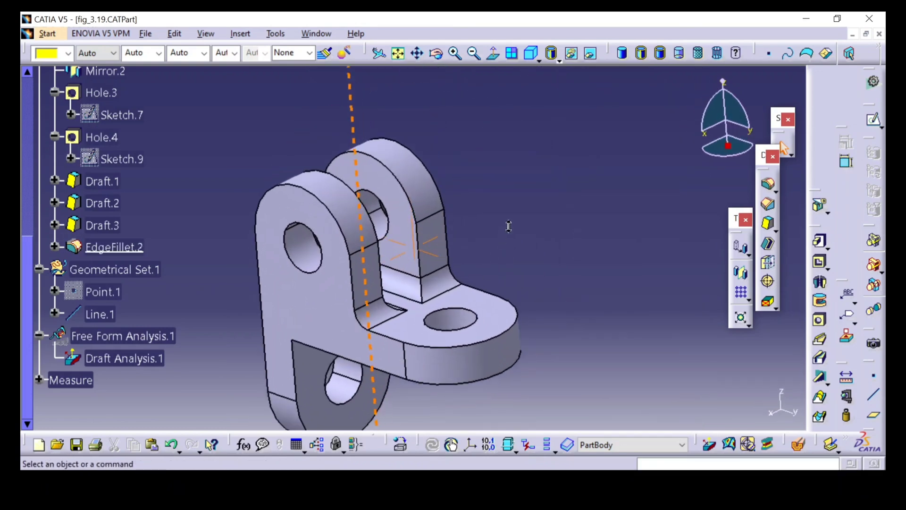